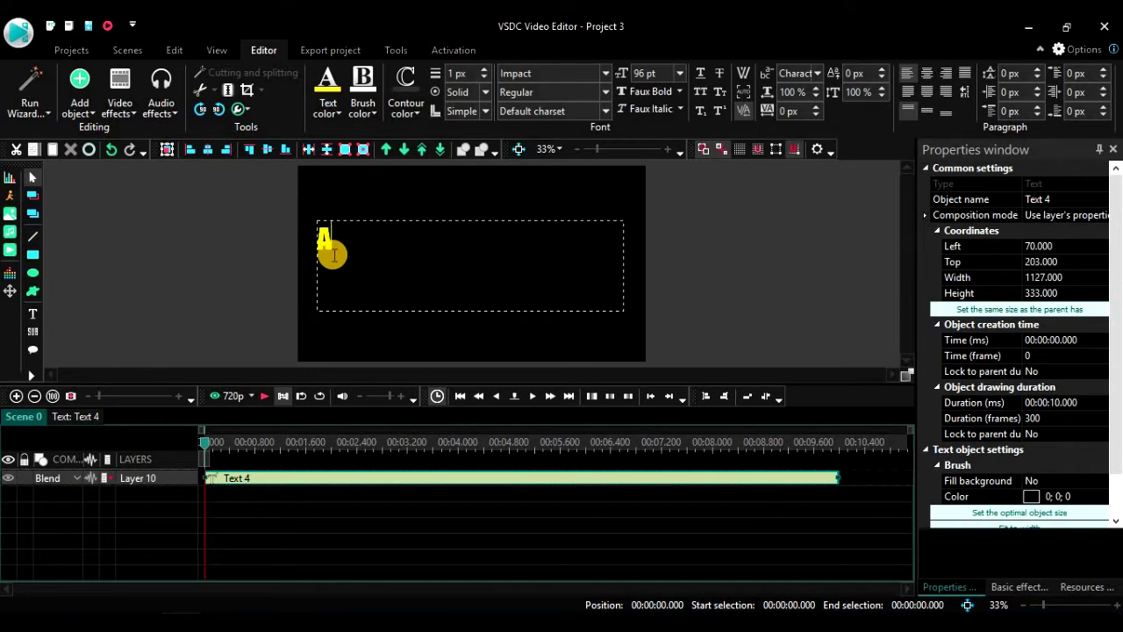
text(DULLAH)
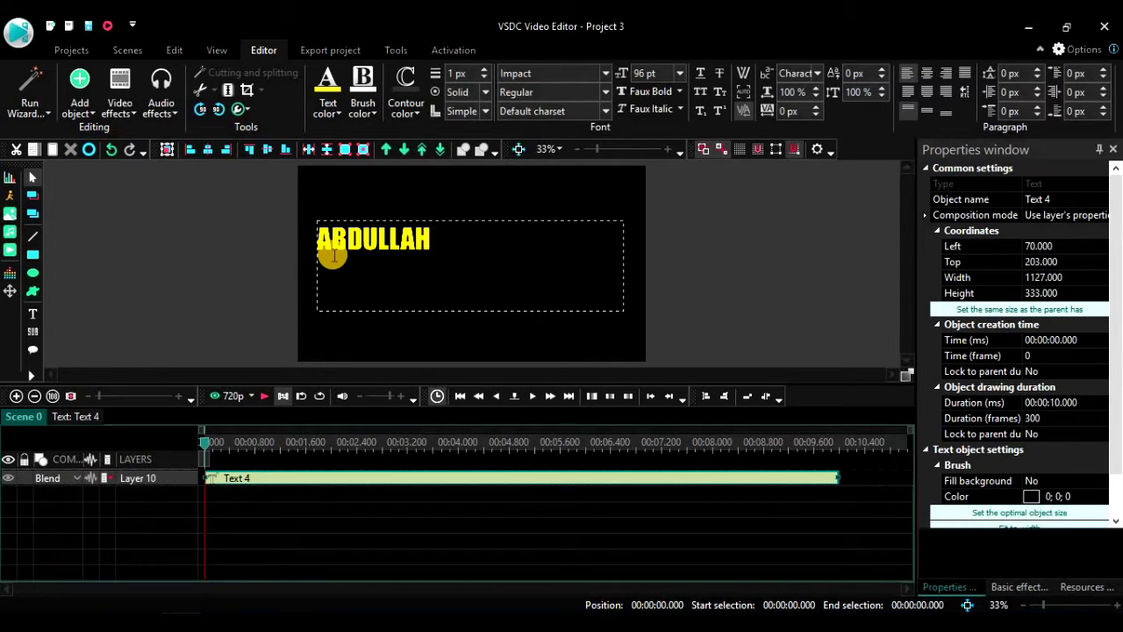
text( AL MAMUN)
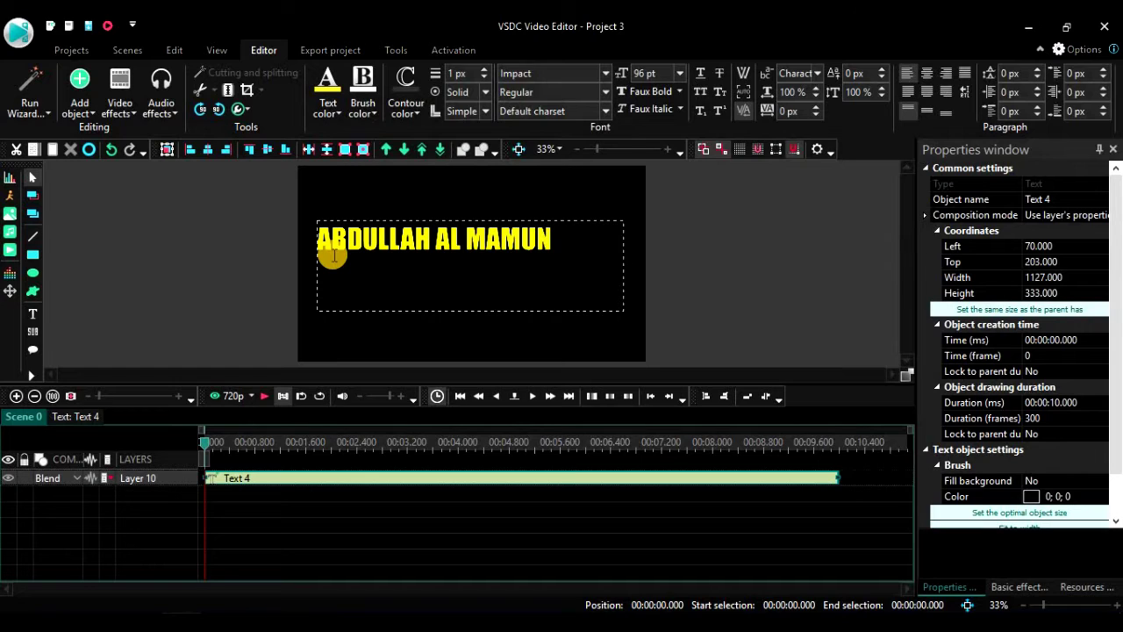
drag(553, 234, 263, 246)
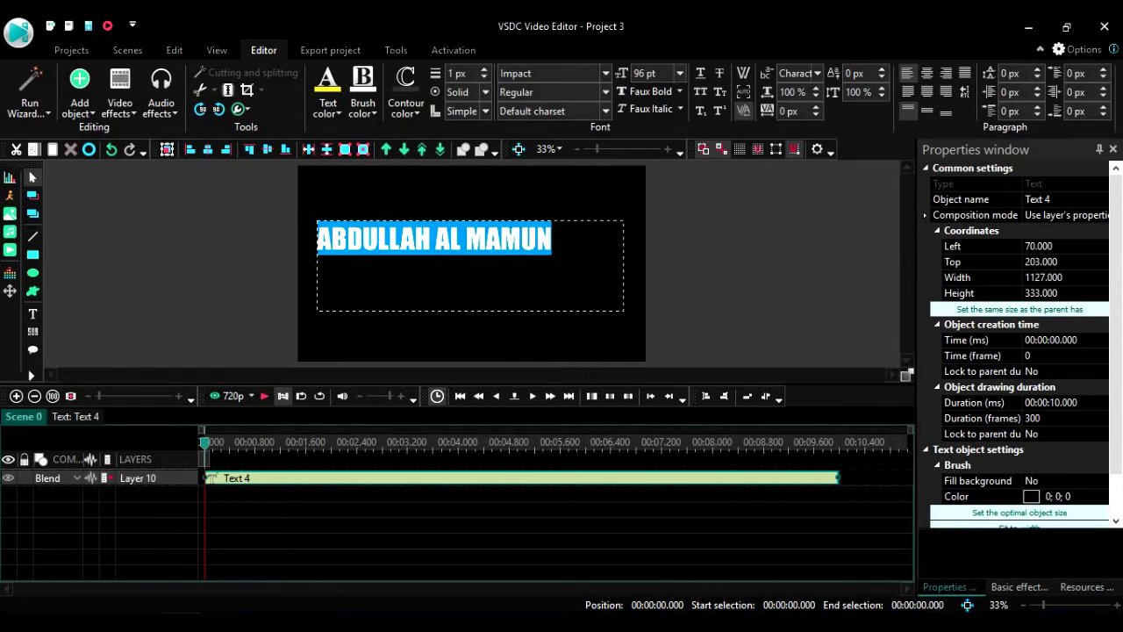
click(667, 73)
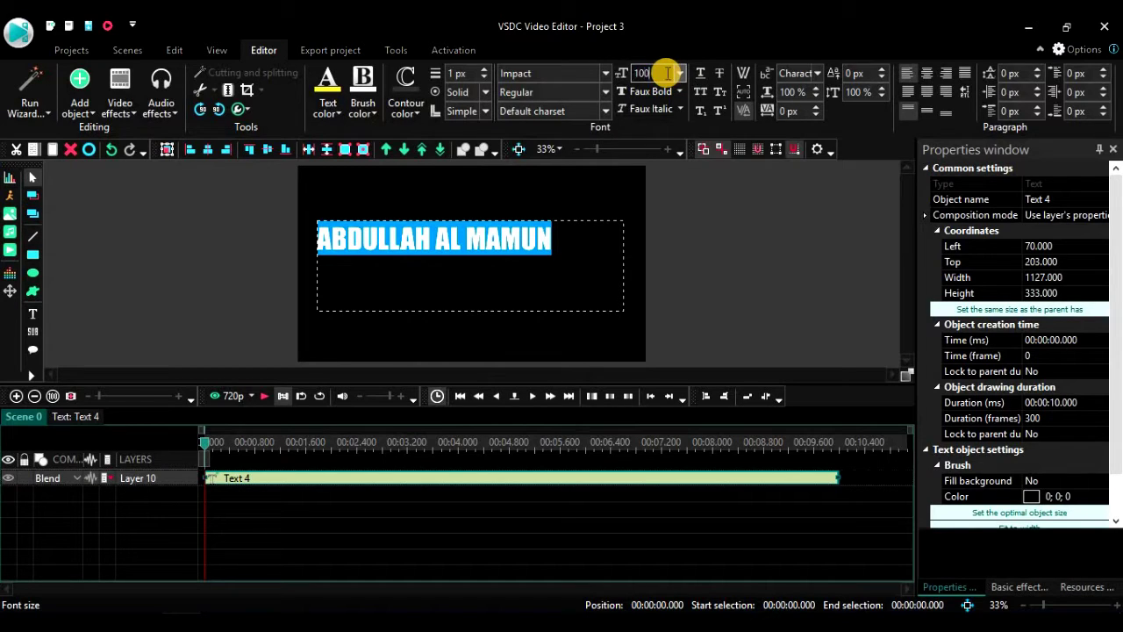
key(Return)
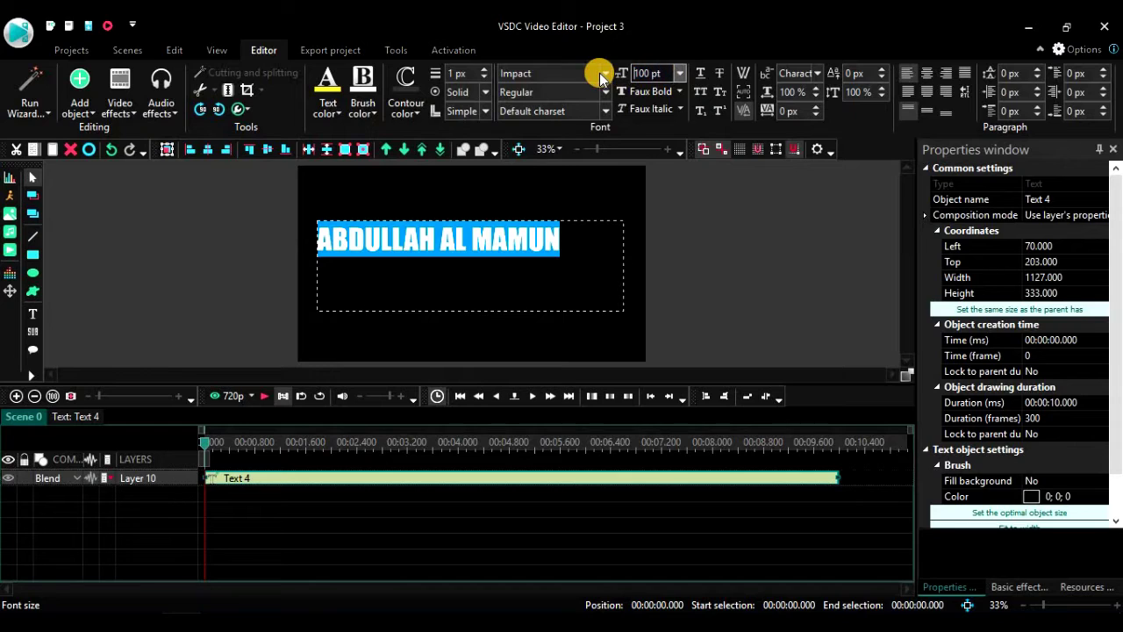
double_click(646, 73)
text(130)
key(Return)
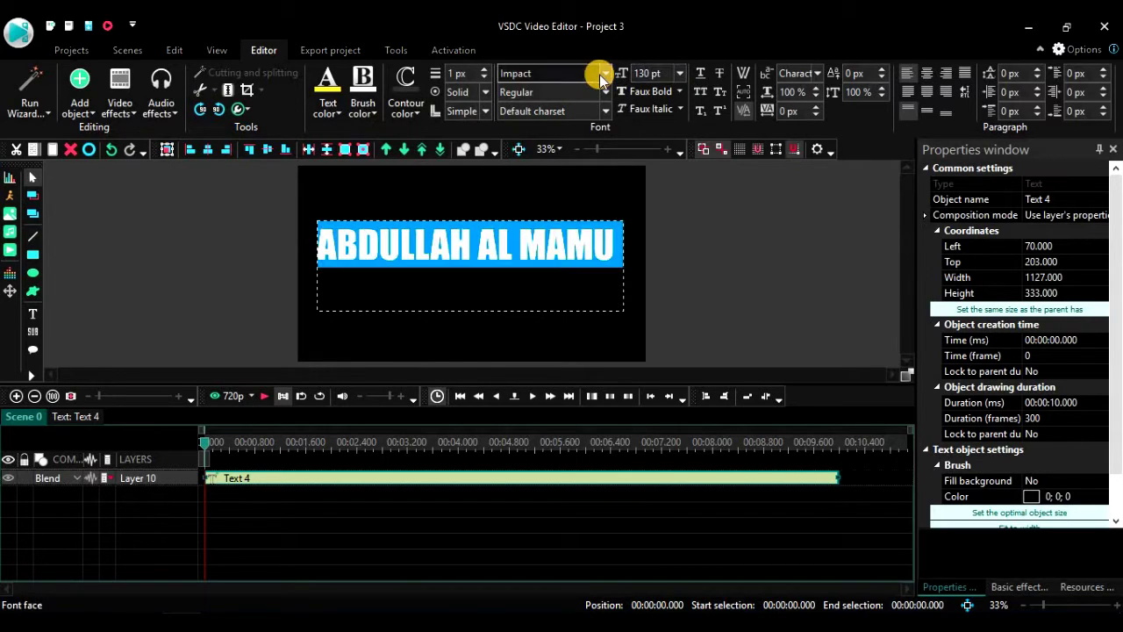
Resize the title's text box: shorten its height and widen it so MAMUN fits
click(227, 234)
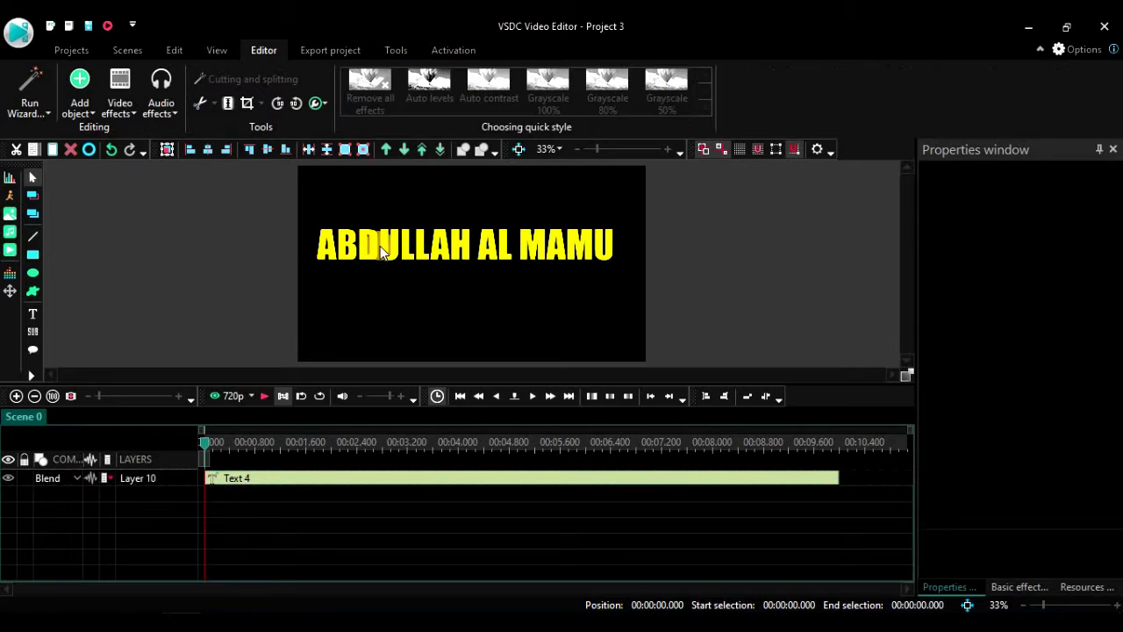
click(386, 245)
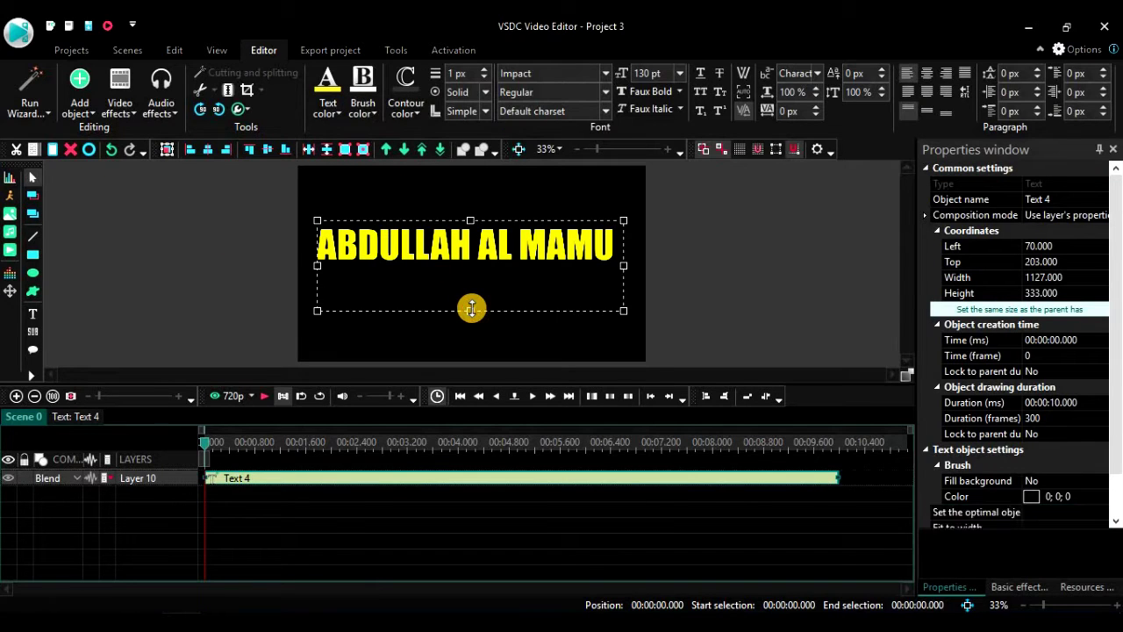
drag(471, 308, 475, 263)
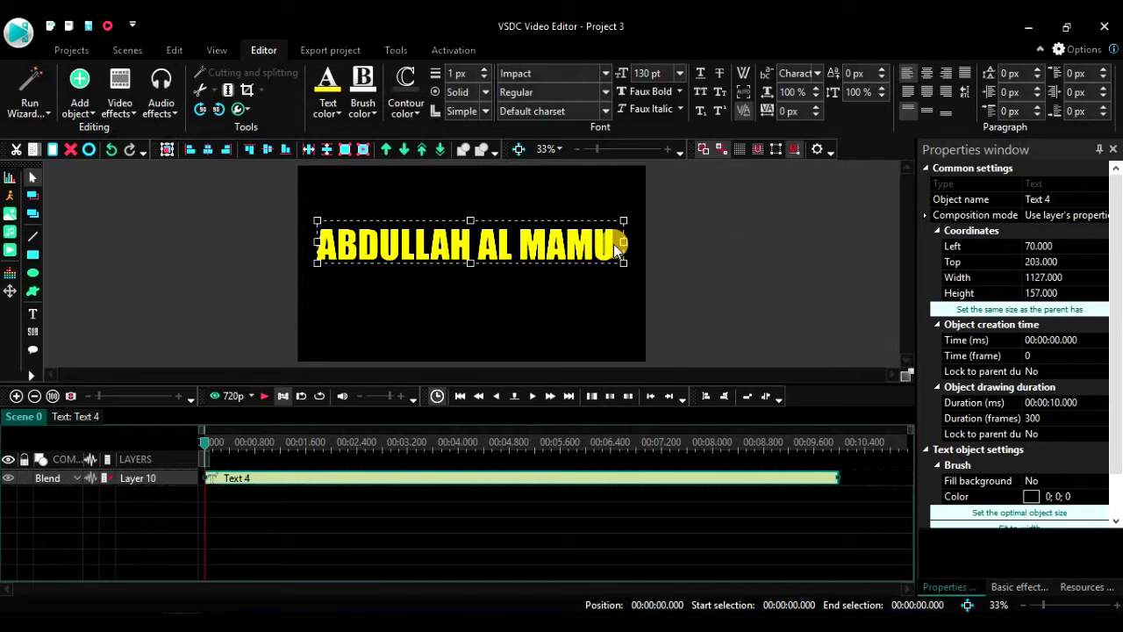
drag(625, 241, 647, 242)
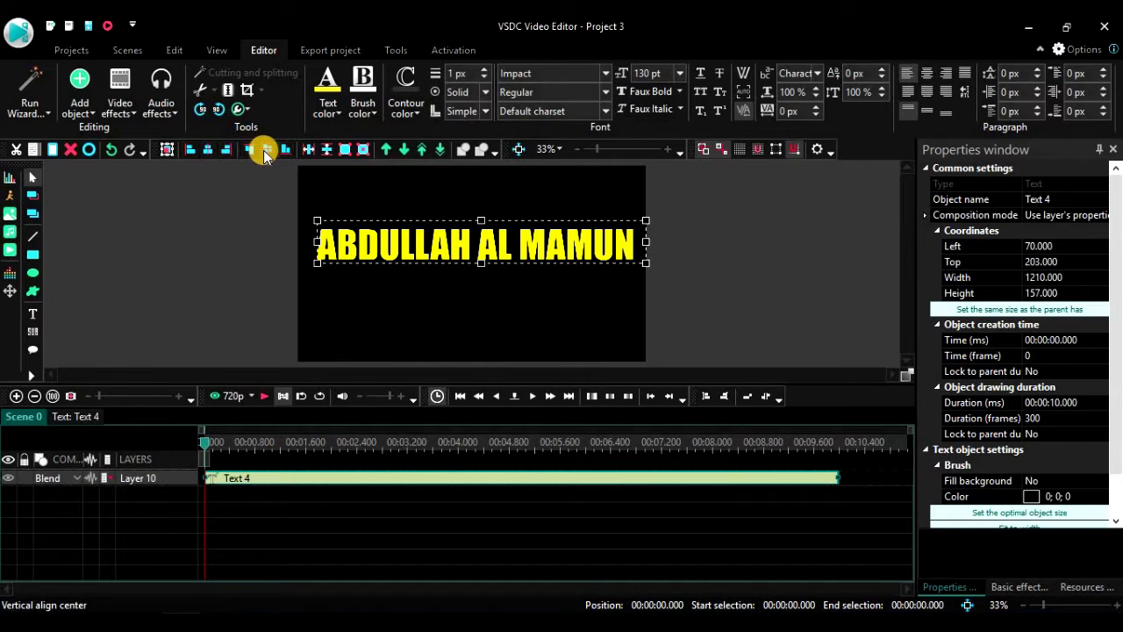
Centre the title horizontally and vertically in the frame
click(594, 304)
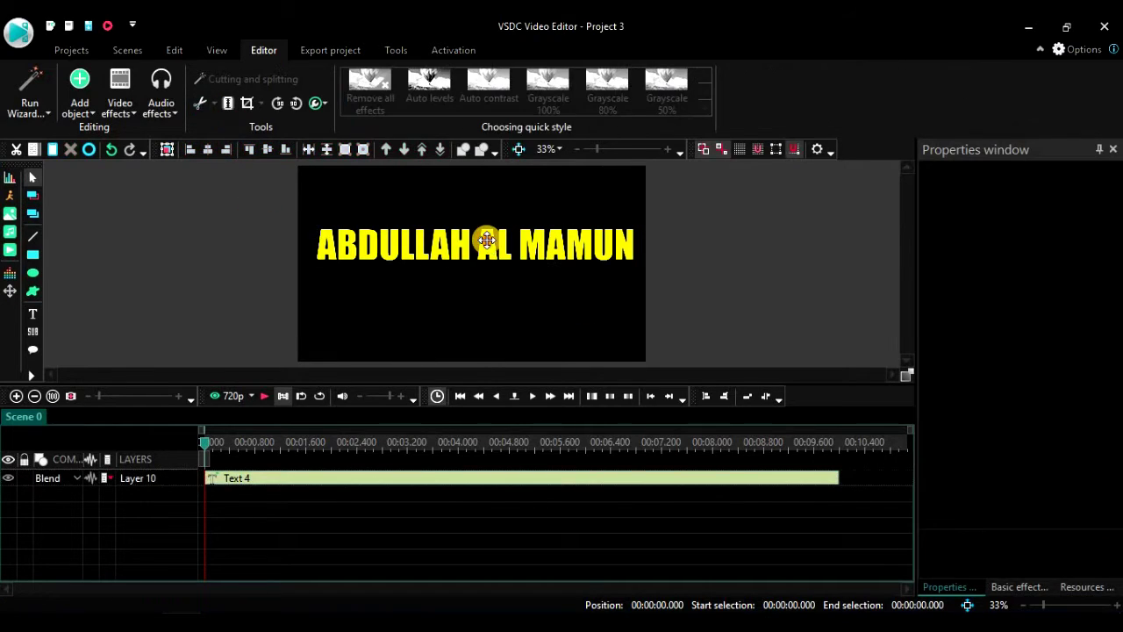
click(487, 239)
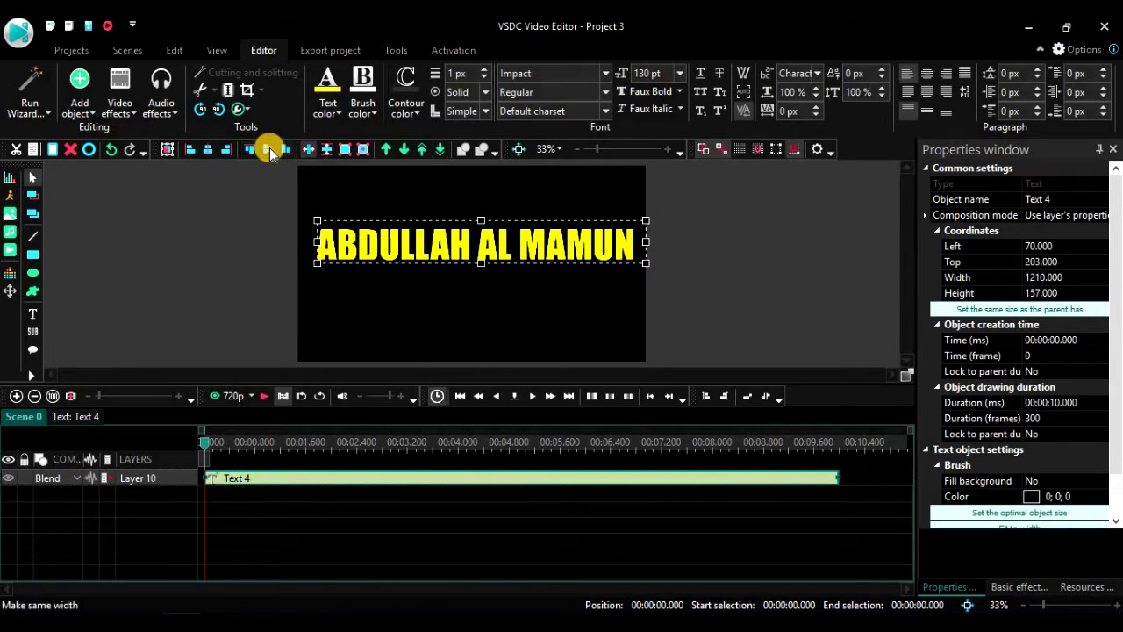
click(209, 149)
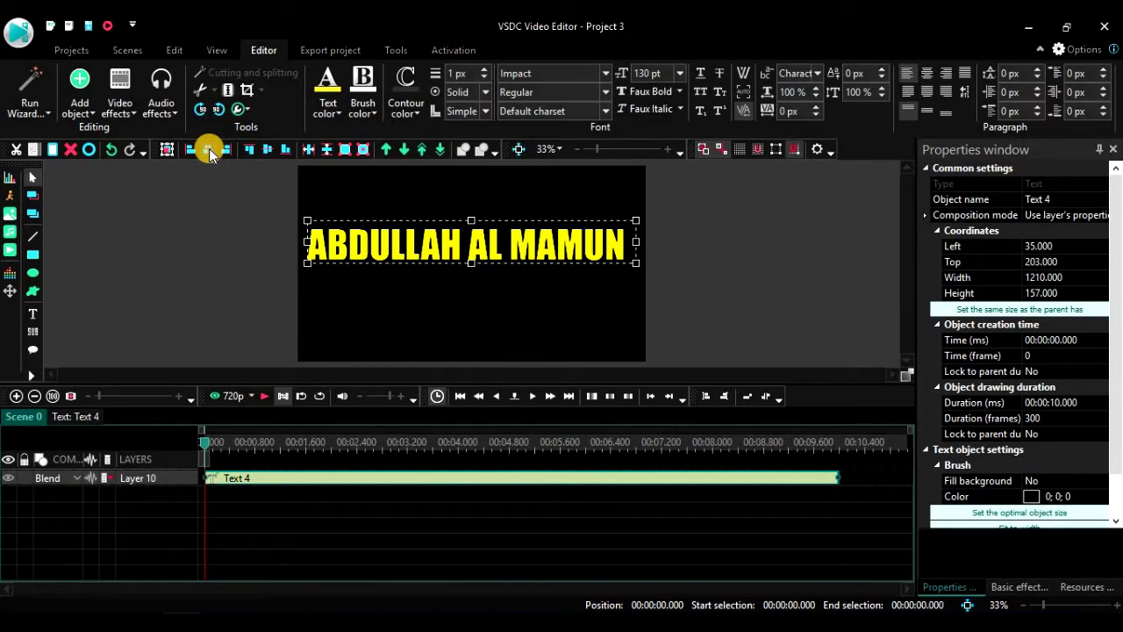
click(274, 151)
click(738, 274)
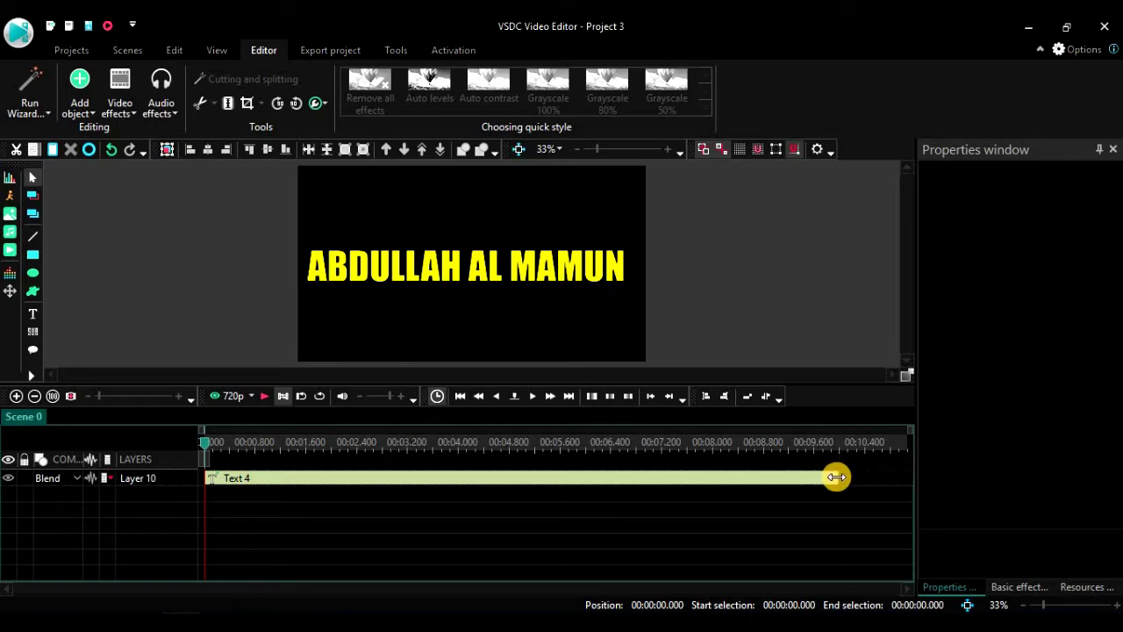
Trim the Text 4 clip to end at 5 seconds, then open the clip's own timeline
drag(207, 451, 522, 444)
click(540, 460)
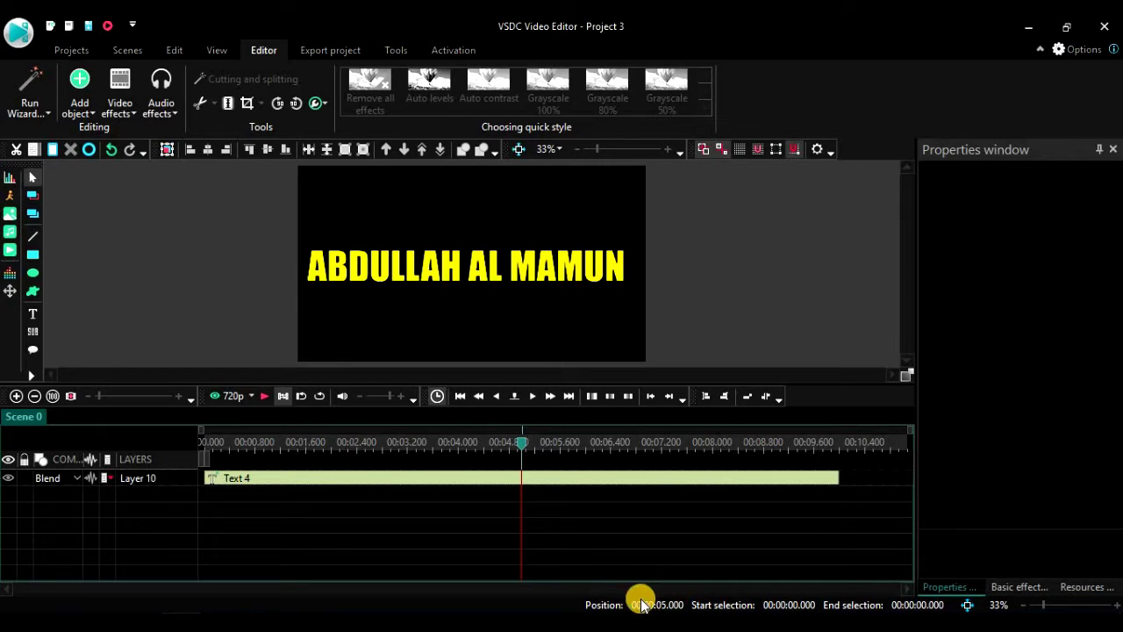
click(836, 480)
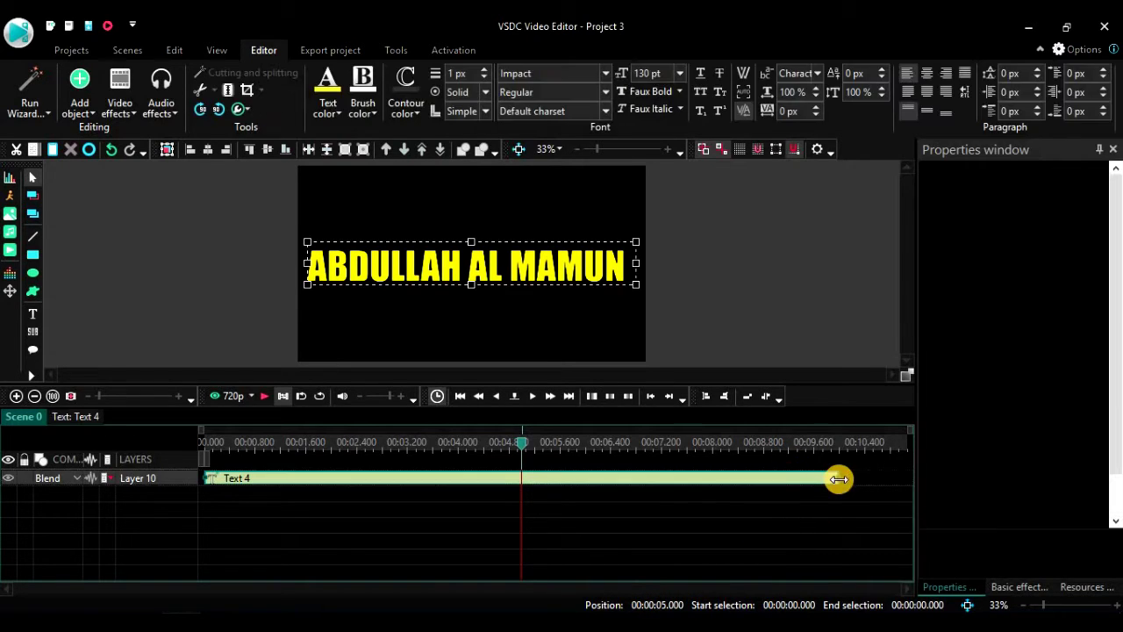
drag(838, 477, 524, 485)
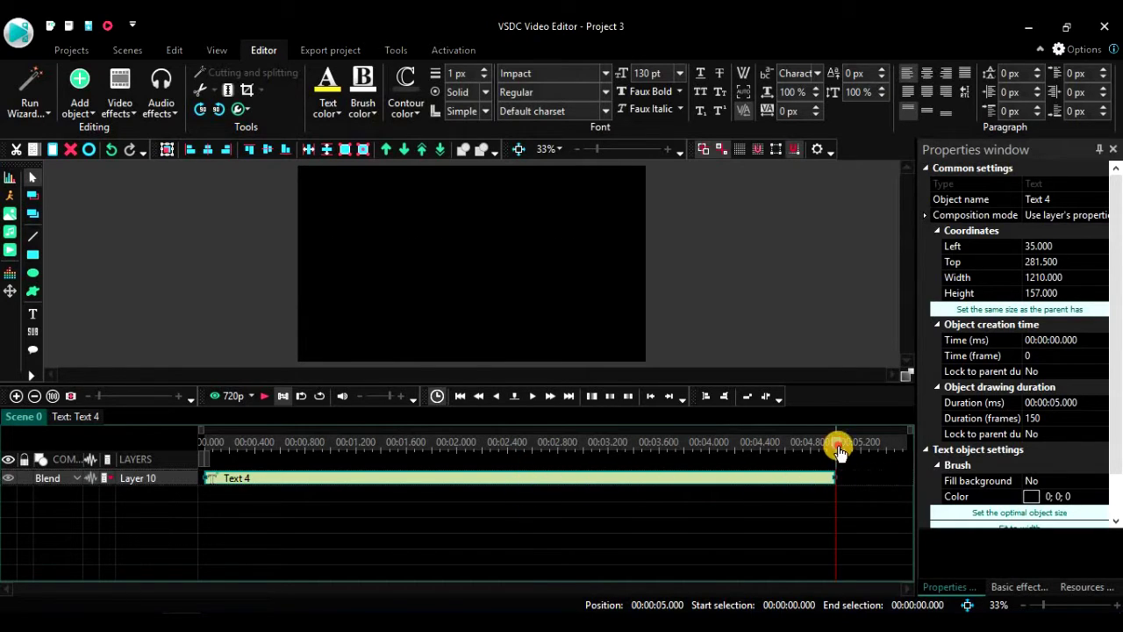
drag(839, 451, 120, 458)
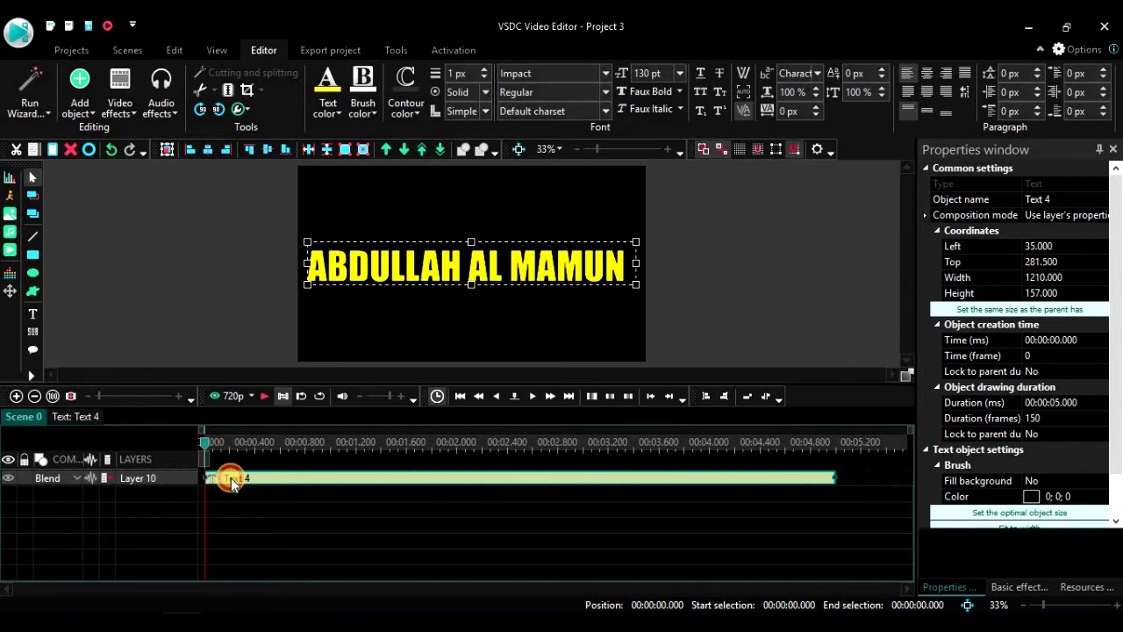
double_click(229, 479)
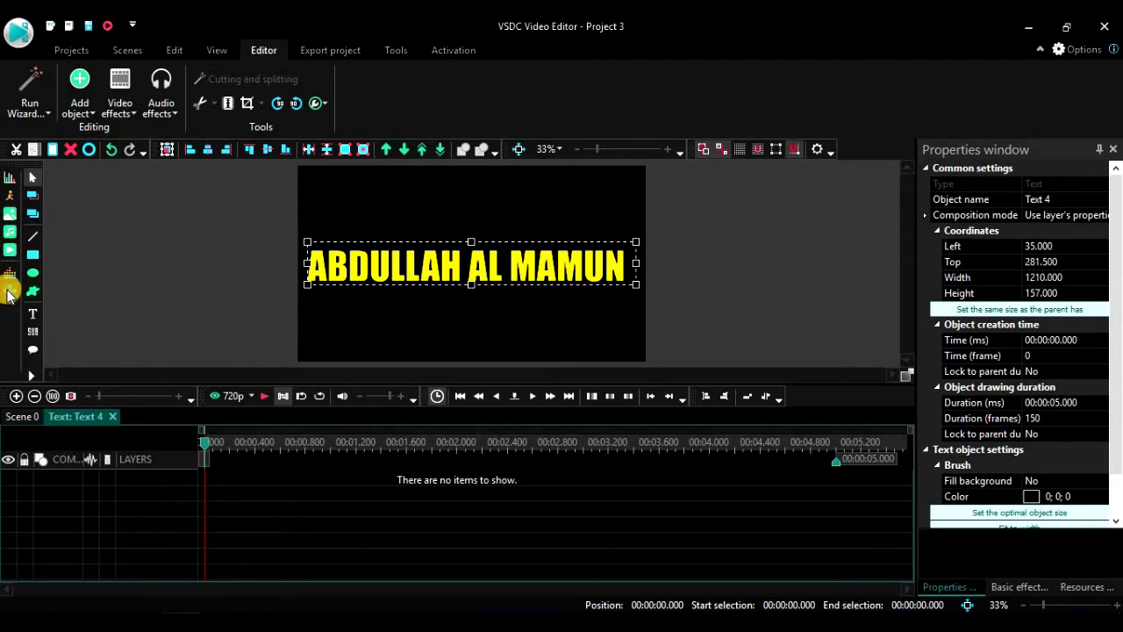
Add a Transforms > Zoom effect to Text 4, positioned from scene begin
click(134, 116)
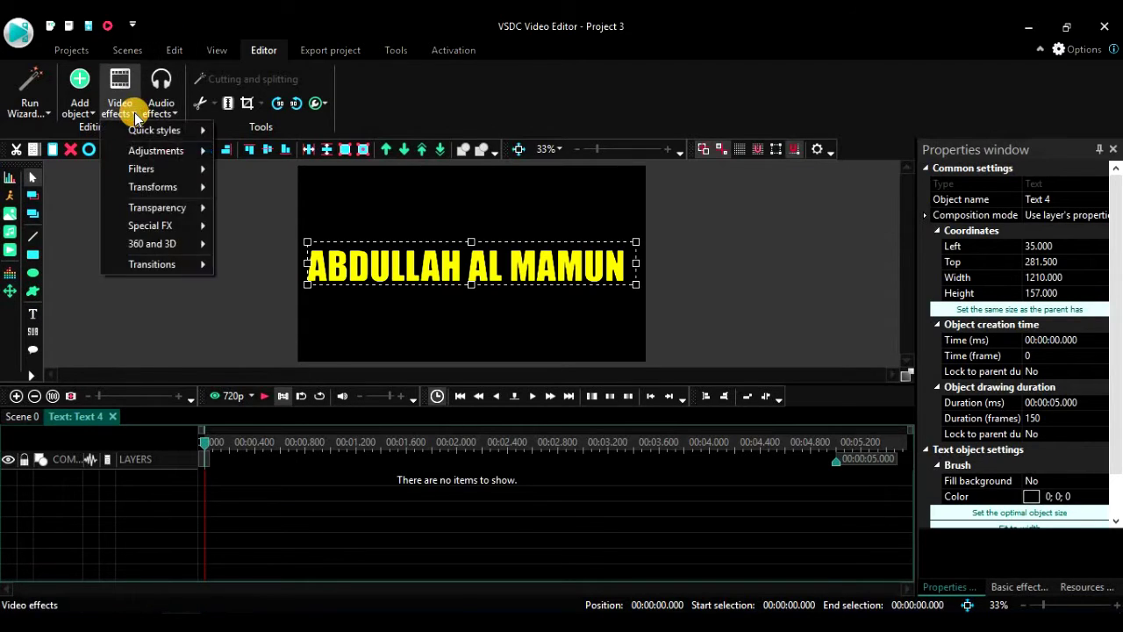
mouse_move(162, 204)
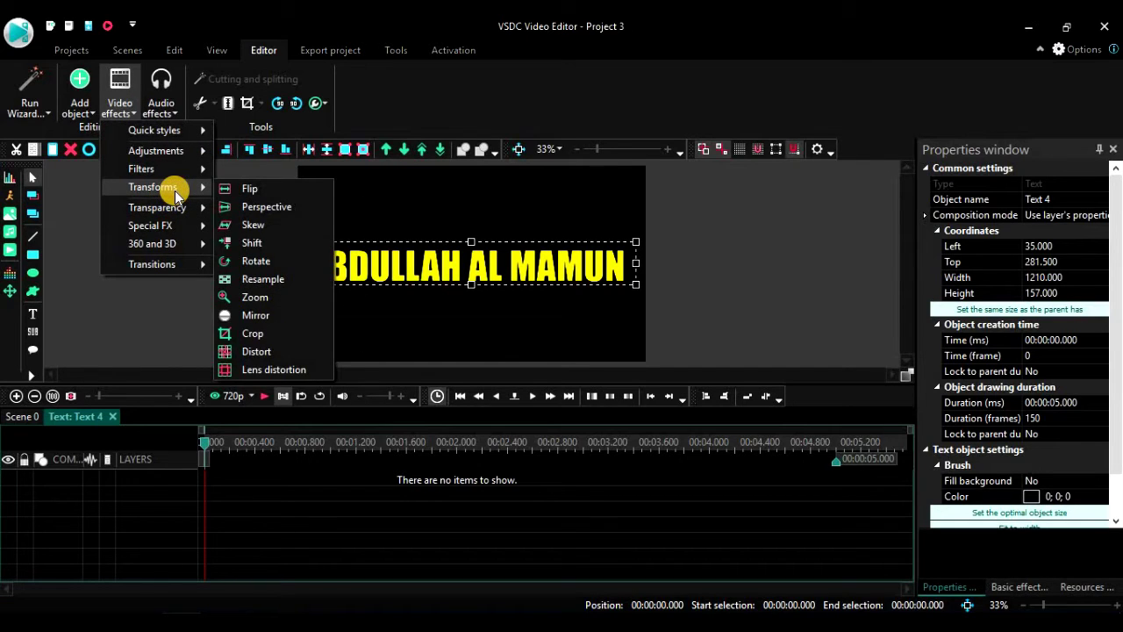
click(255, 298)
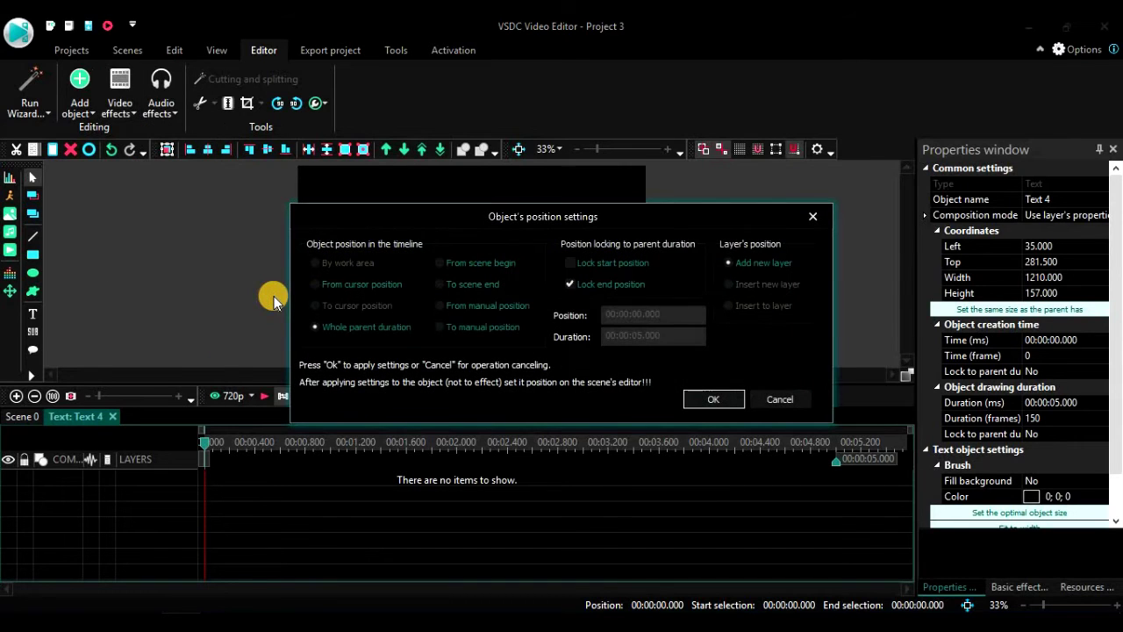
click(468, 265)
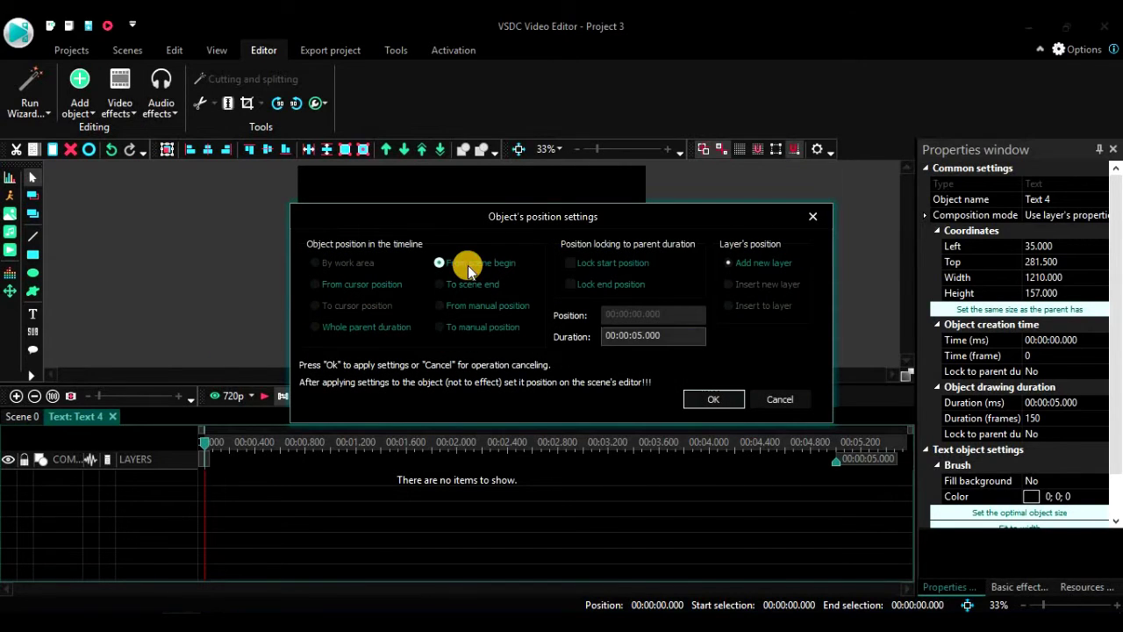
click(726, 396)
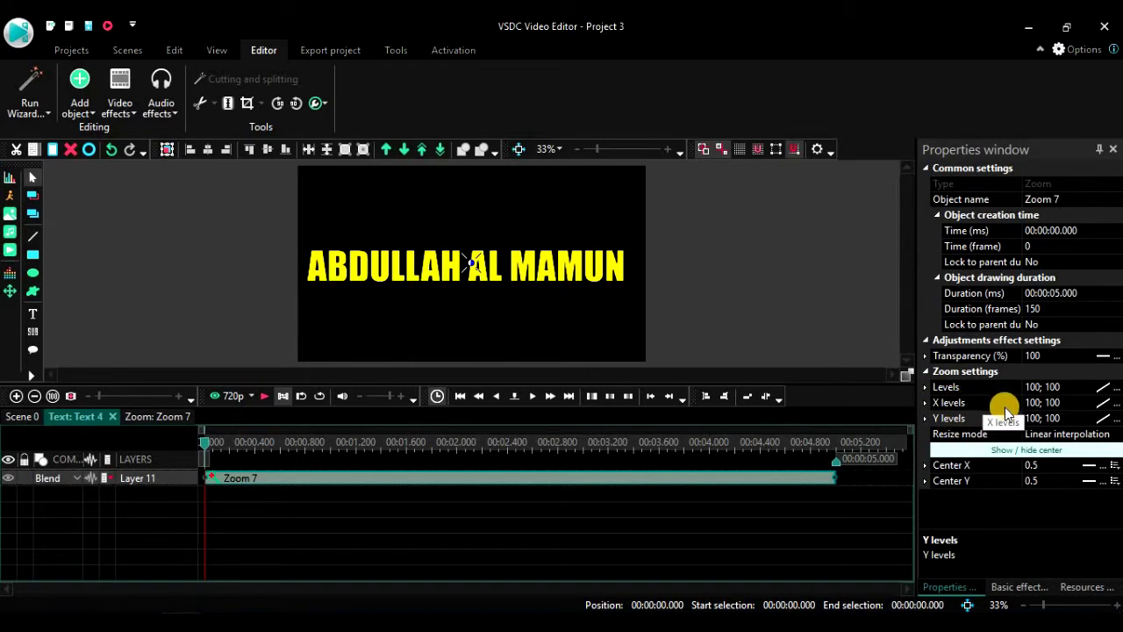
Make Zoom 7 levels linear, with Levels, X levels and Y levels going from initial 10 to final 100
click(1097, 391)
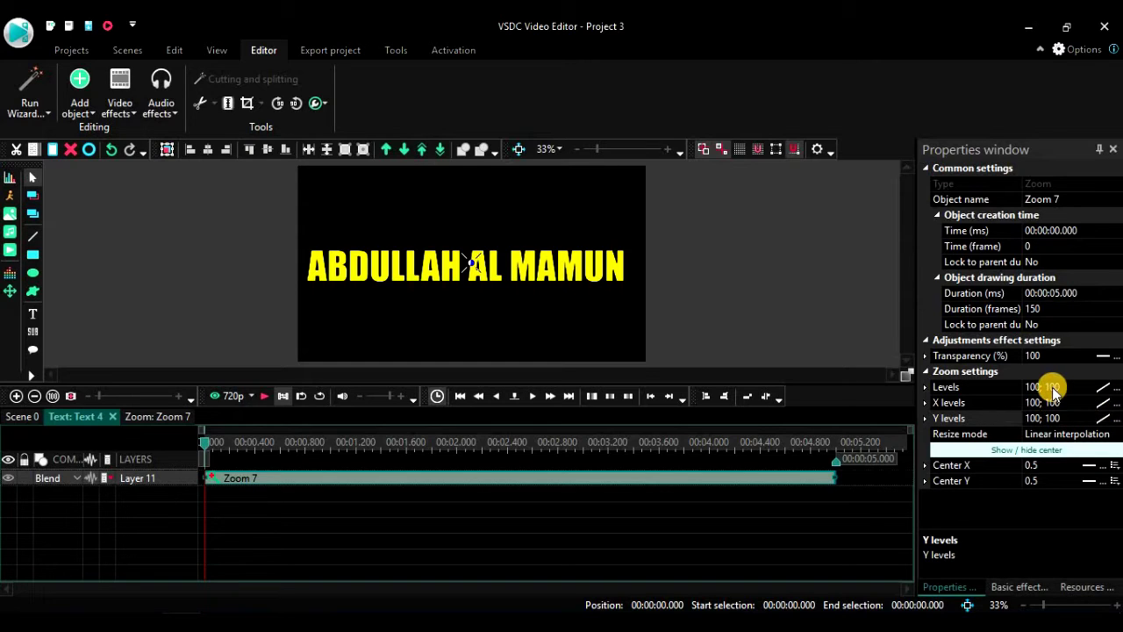
click(1046, 388)
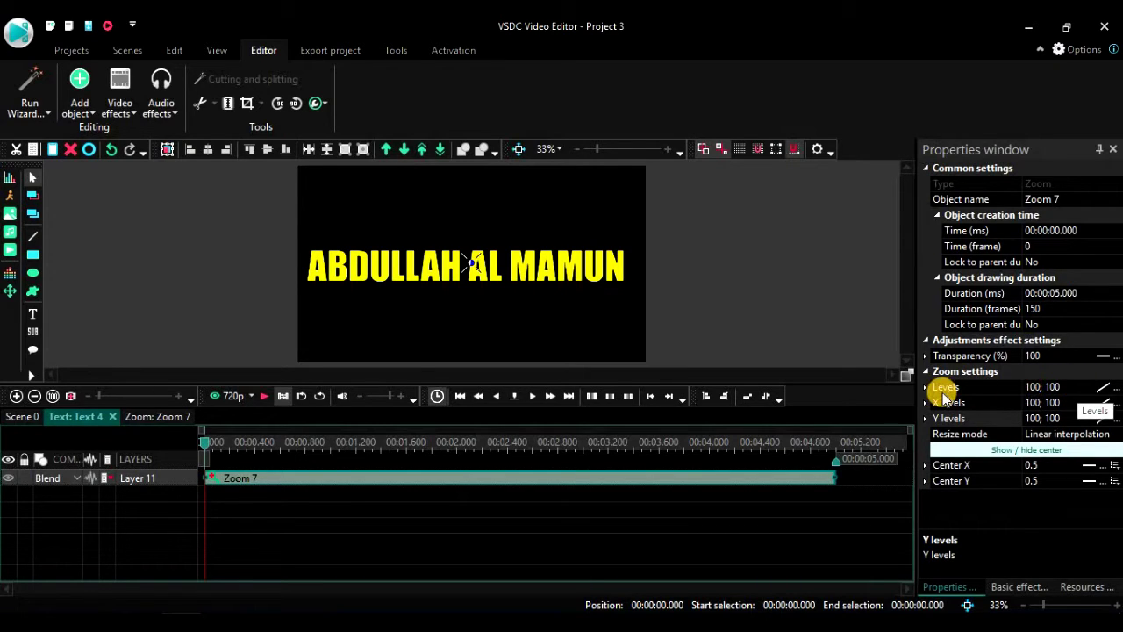
click(926, 387)
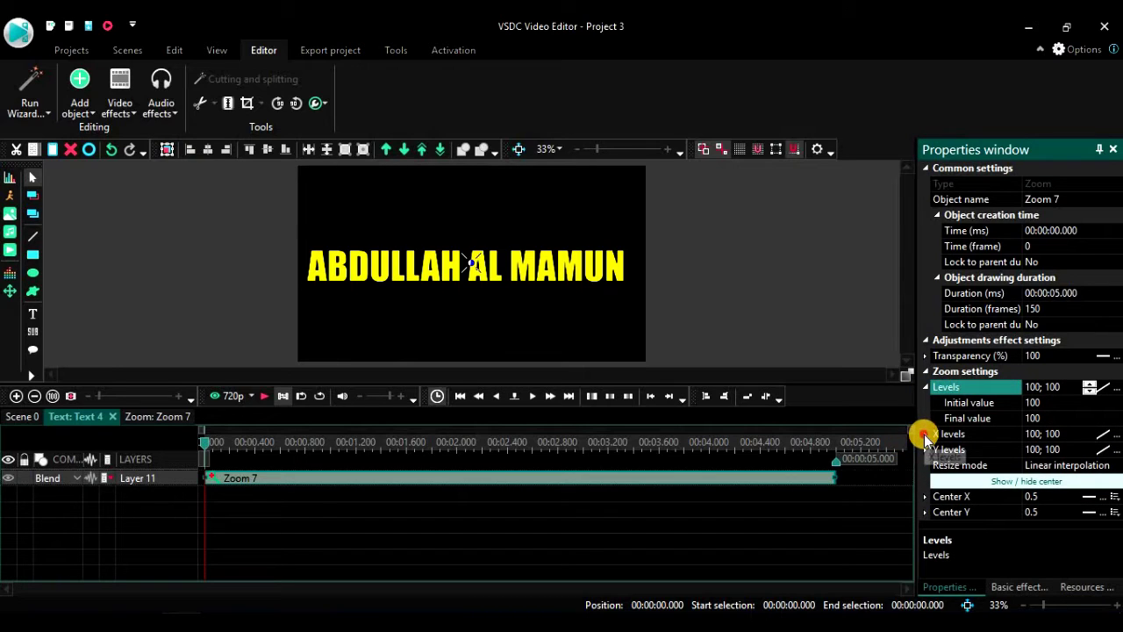
click(924, 433)
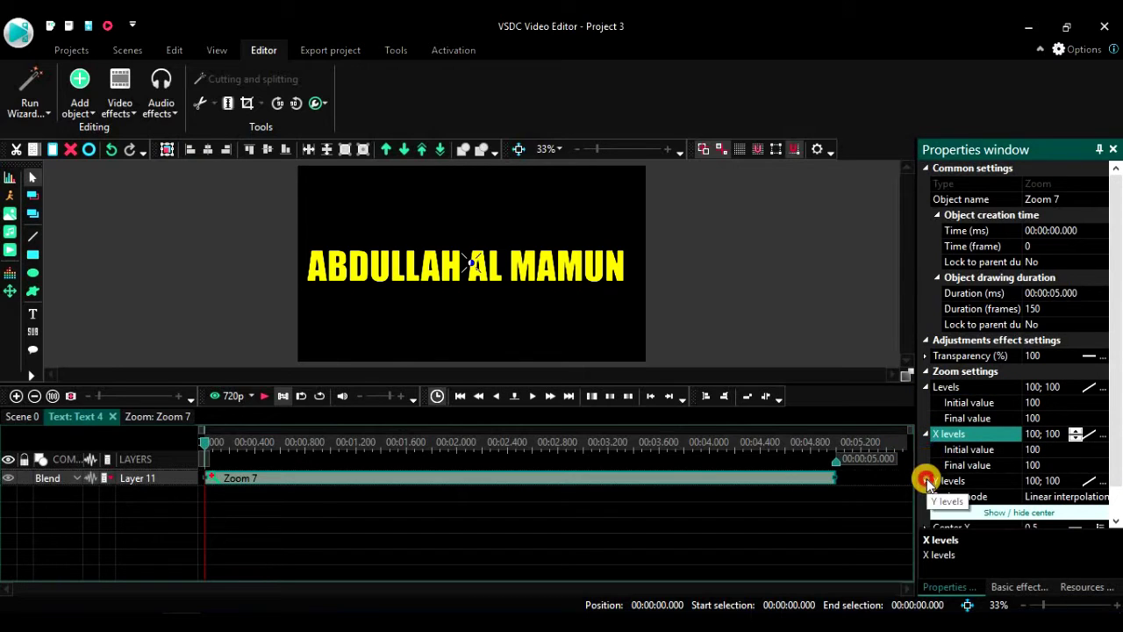
click(926, 481)
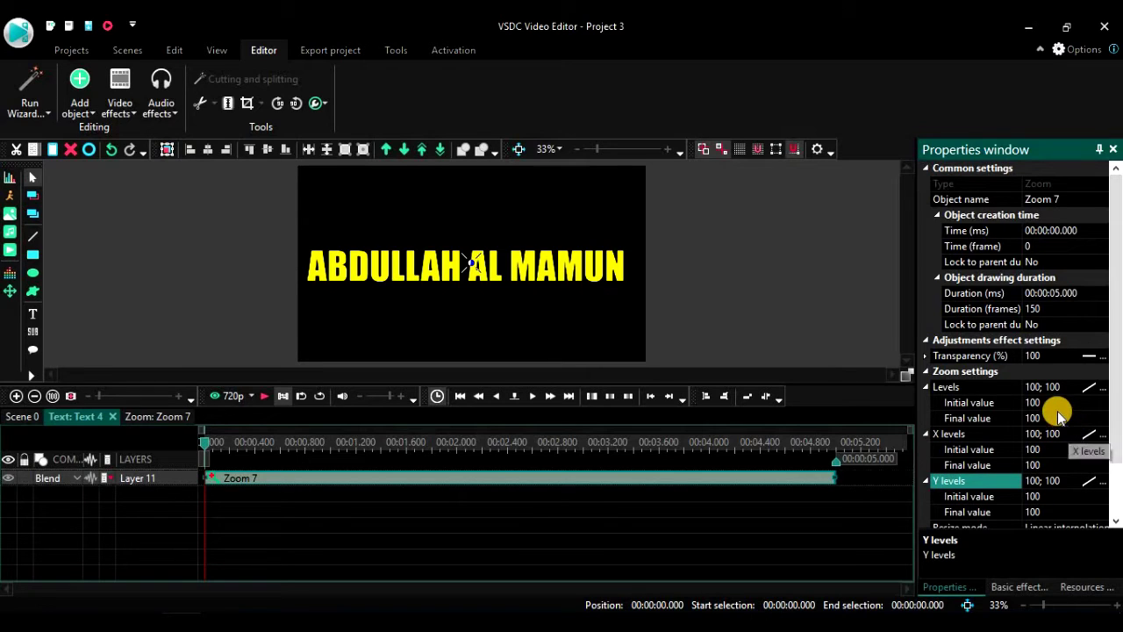
click(1017, 403)
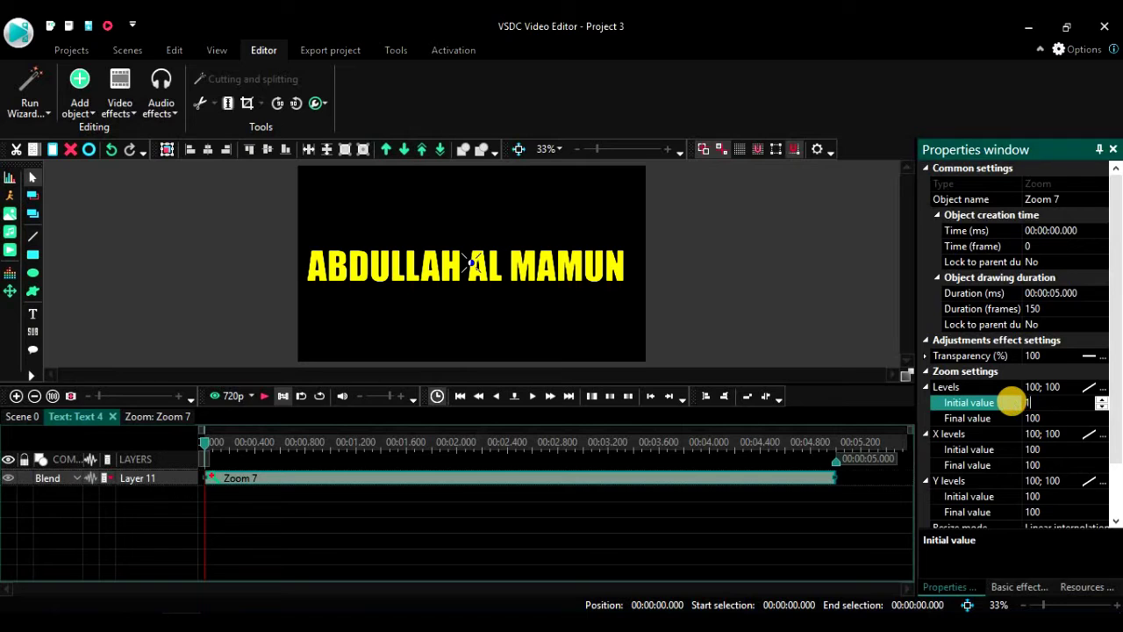
click(1044, 449)
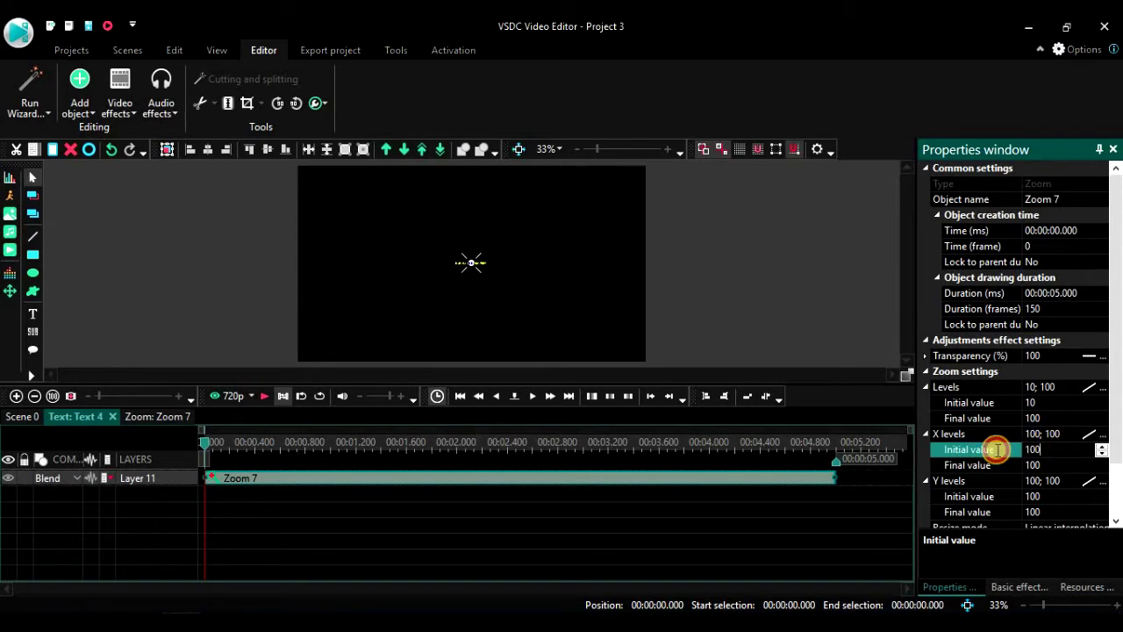
click(991, 453)
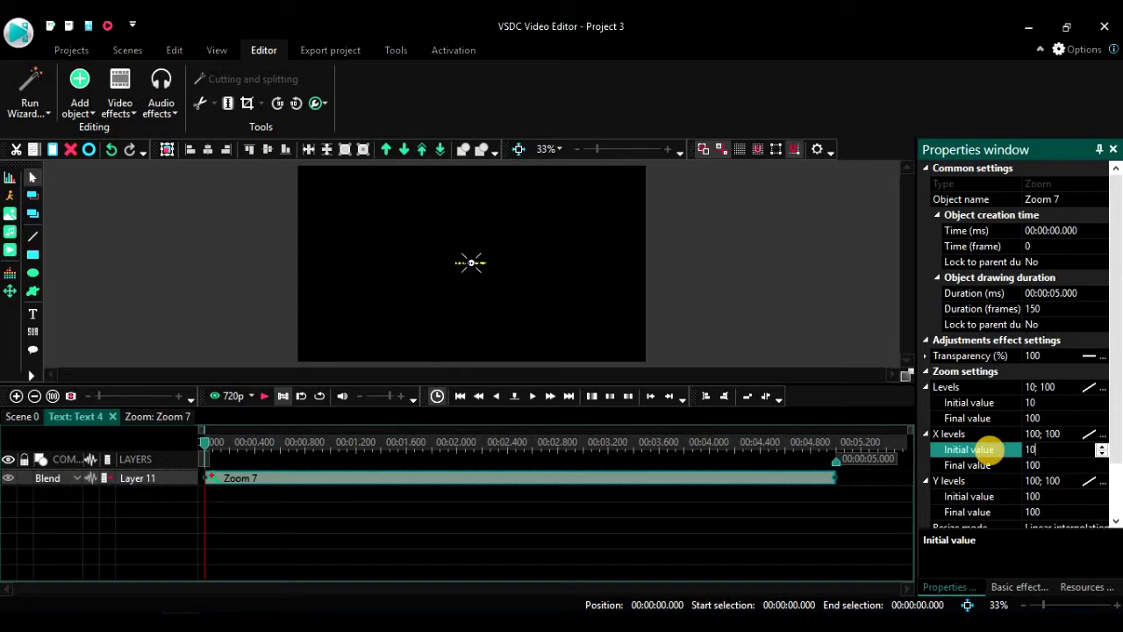
click(991, 496)
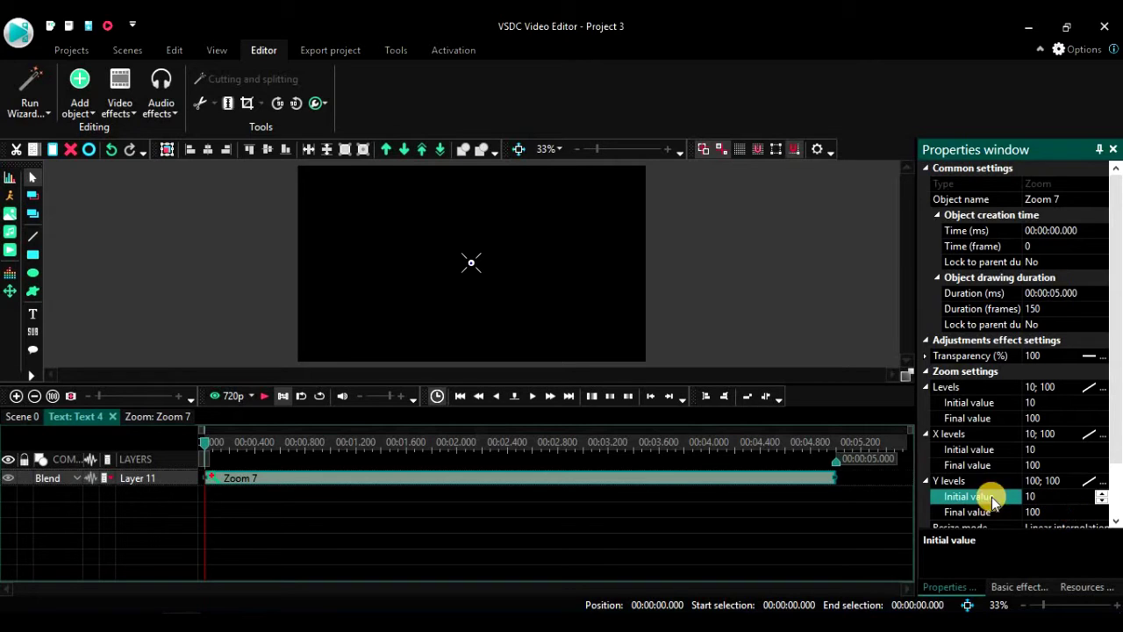
Collapse the Zoom 7 level groups and play the scene to preview the zoom-in
click(907, 505)
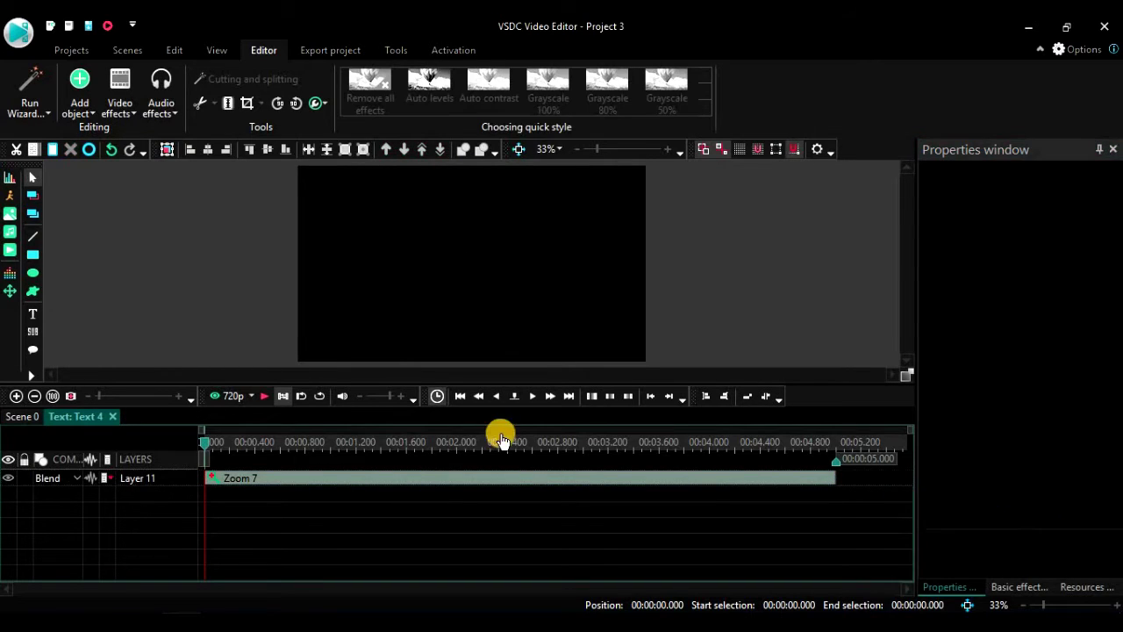
click(544, 485)
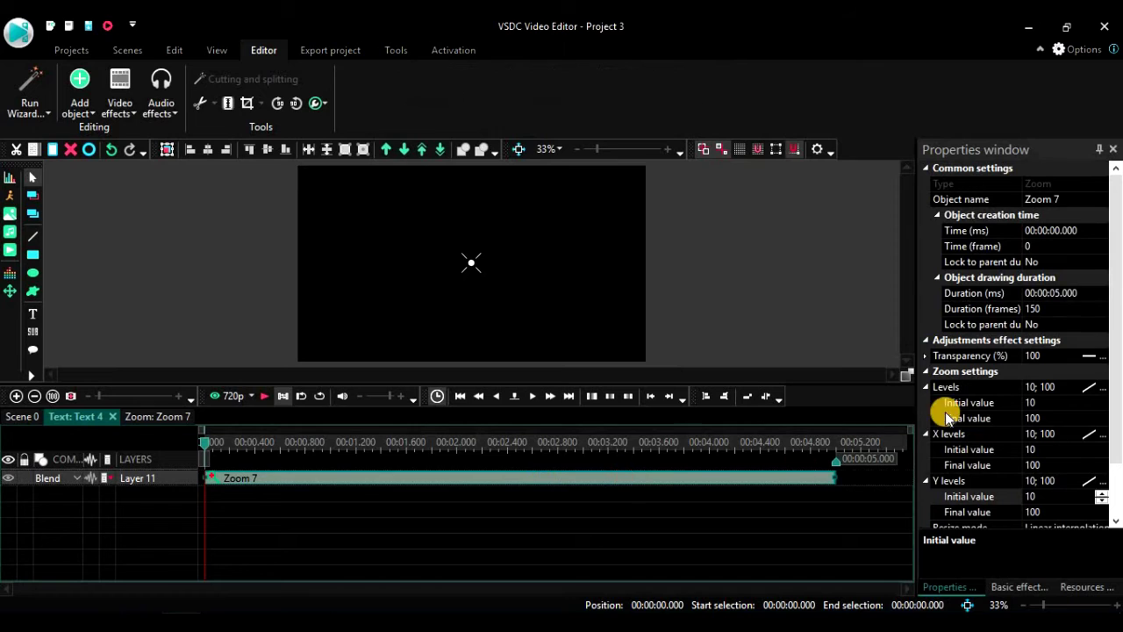
click(928, 388)
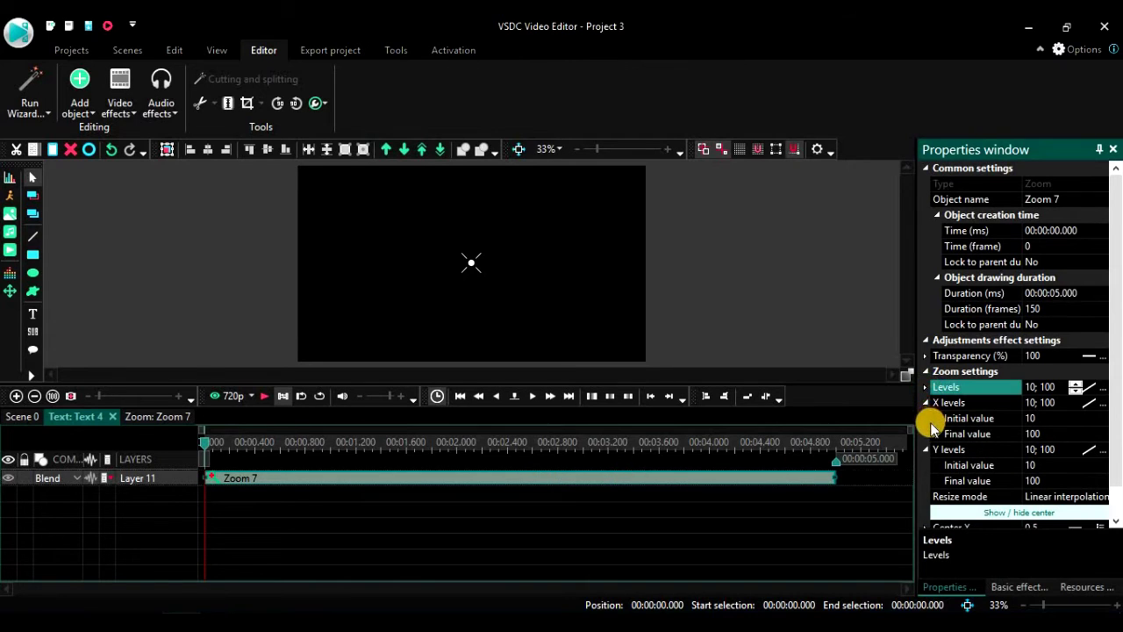
click(928, 451)
click(927, 451)
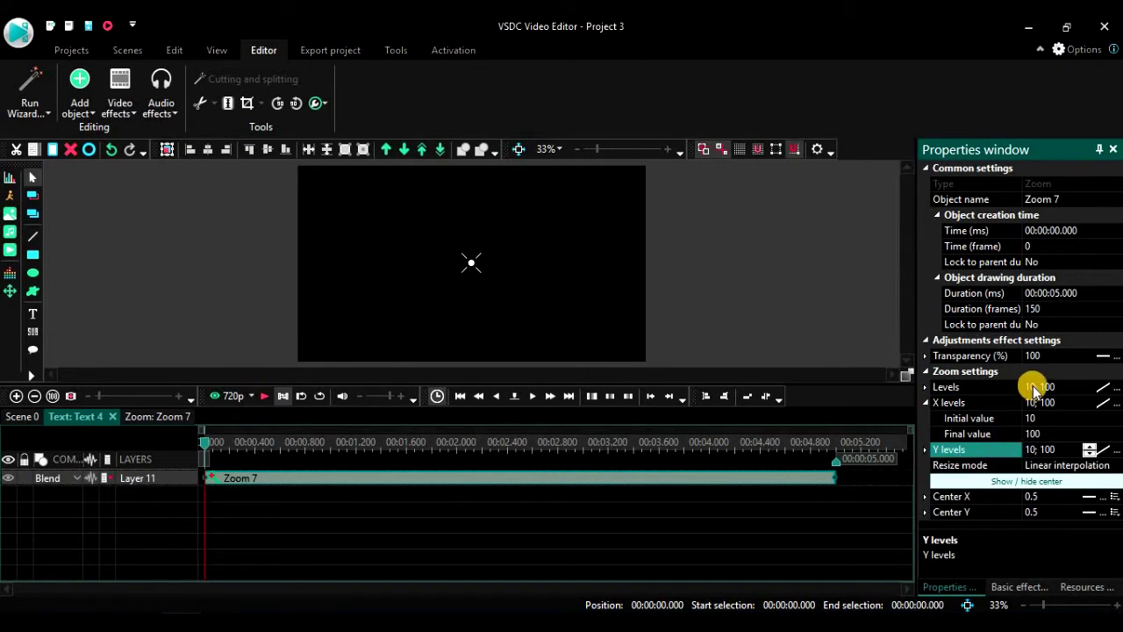
click(927, 404)
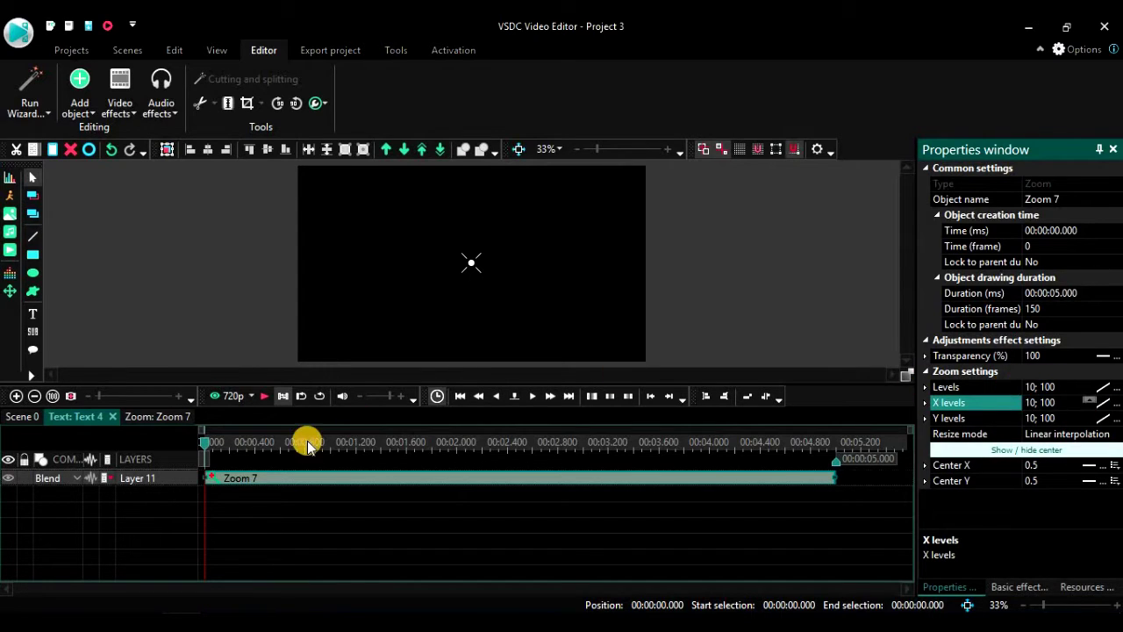
click(267, 395)
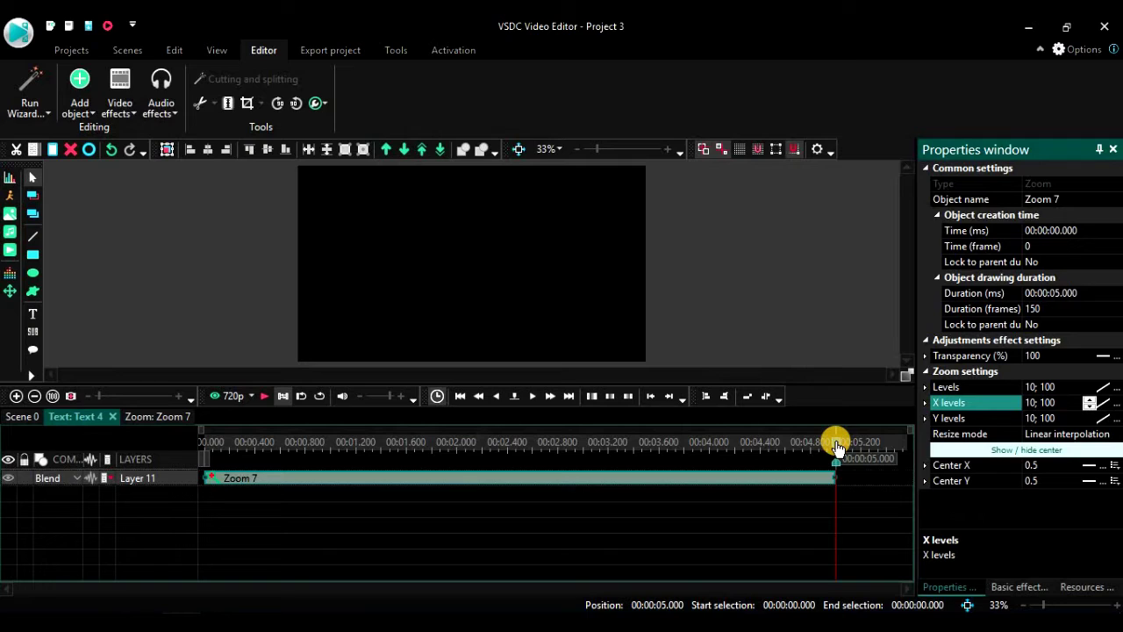
Trim Zoom 7 to end at 1 second and preview the shortened zoom-in
mouse_move(836, 445)
mouse_down()
mouse_move(220, 434)
mouse_move(288, 447)
mouse_up()
drag(298, 450, 333, 454)
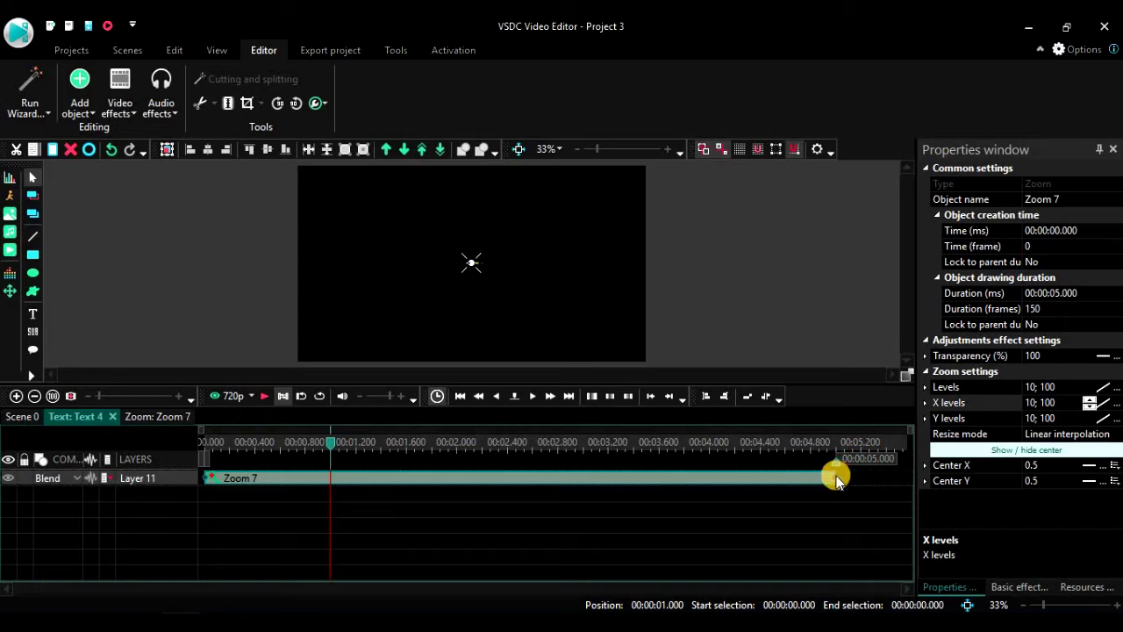
mouse_move(834, 476)
mouse_down()
mouse_move(425, 454)
mouse_move(339, 480)
mouse_move(233, 444)
mouse_move(178, 444)
mouse_up()
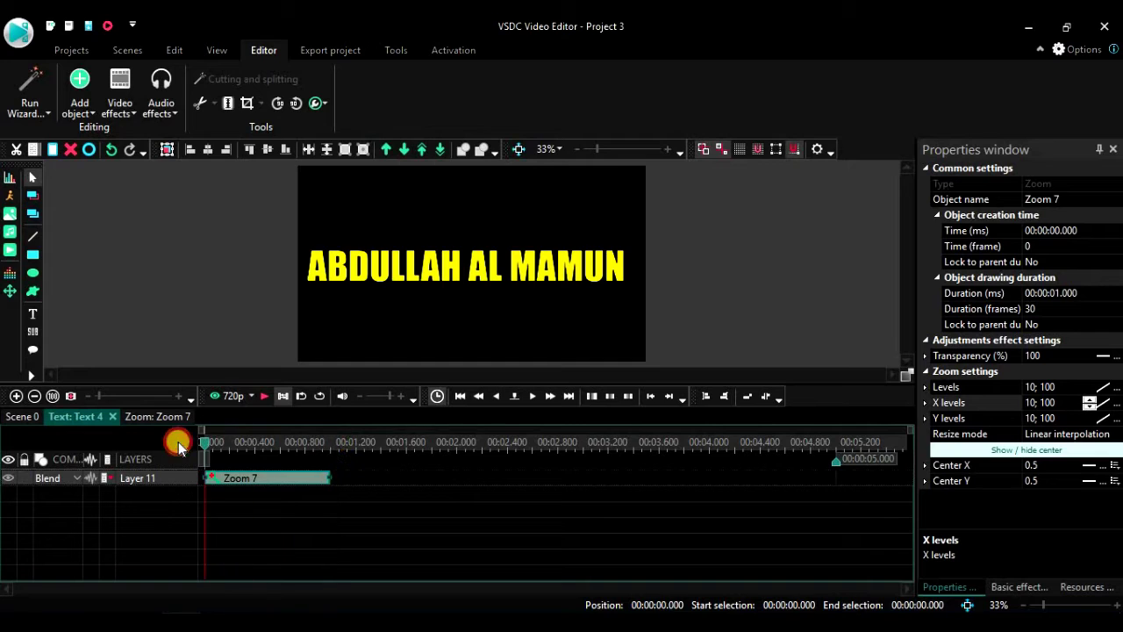
click(265, 400)
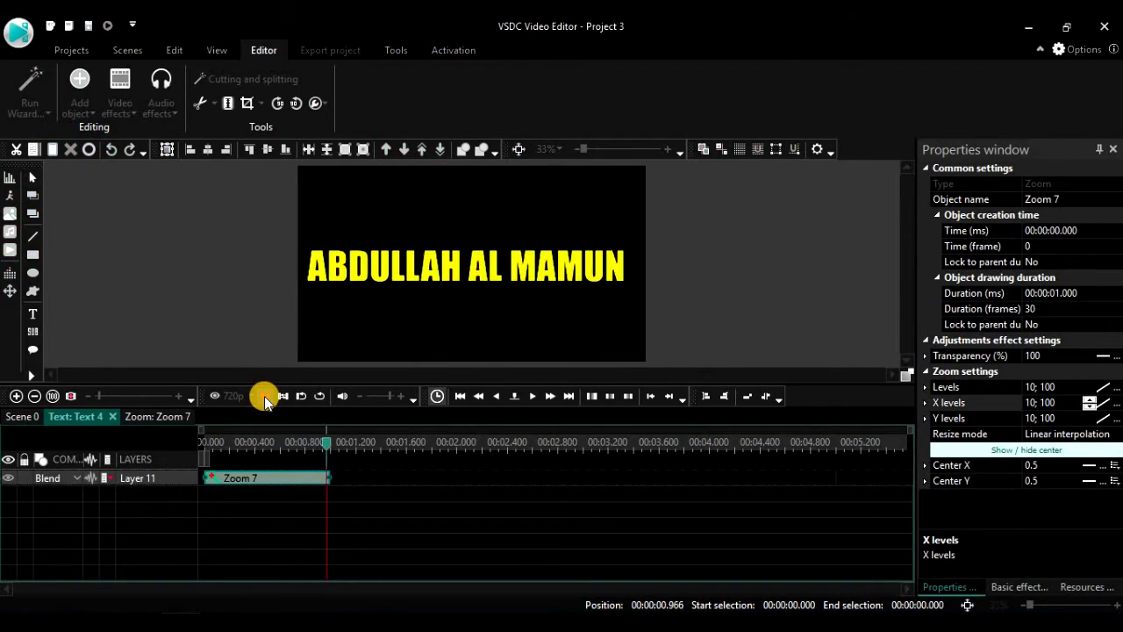
click(267, 399)
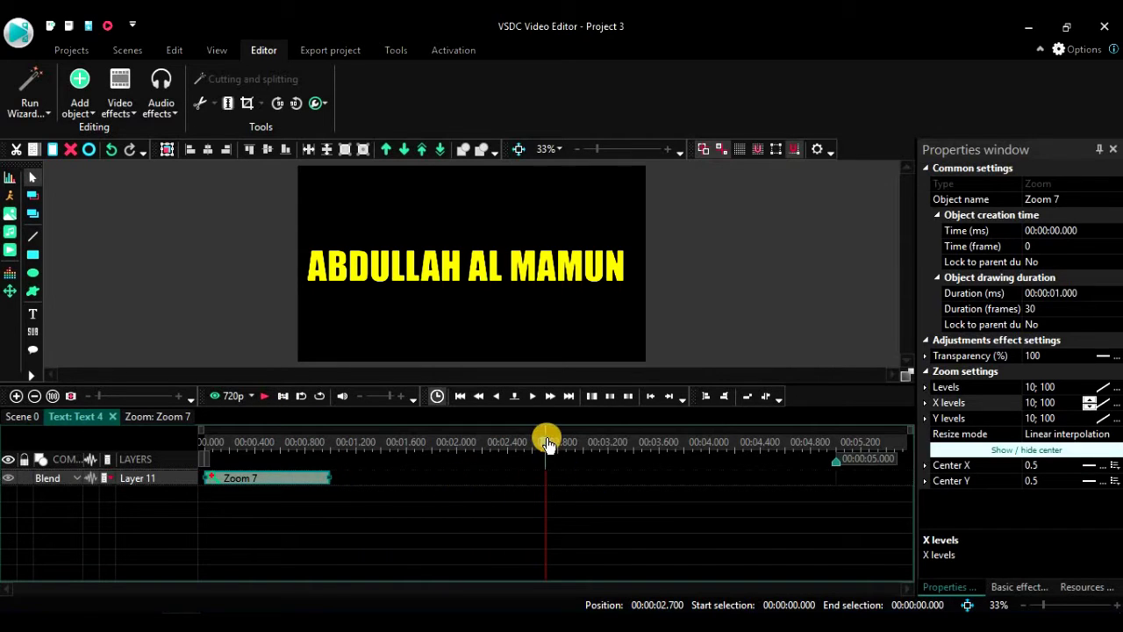
drag(548, 443, 710, 446)
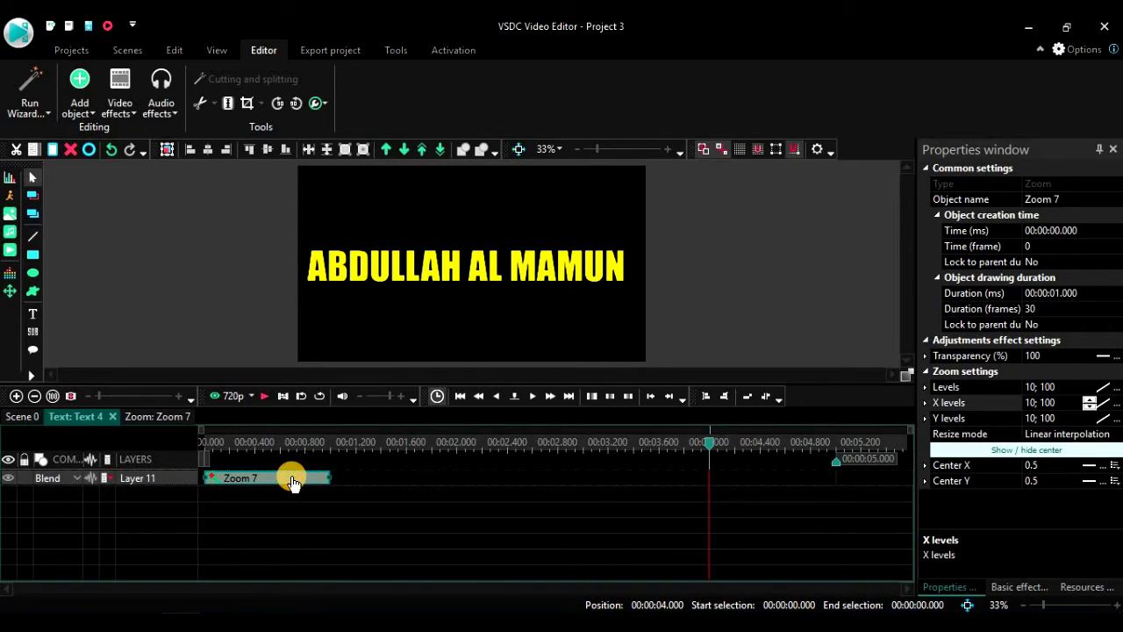
Paste a copy of Zoom 7 and move Zoom 7 to start at 4 seconds
key(ctrl+v)
drag(297, 488, 797, 453)
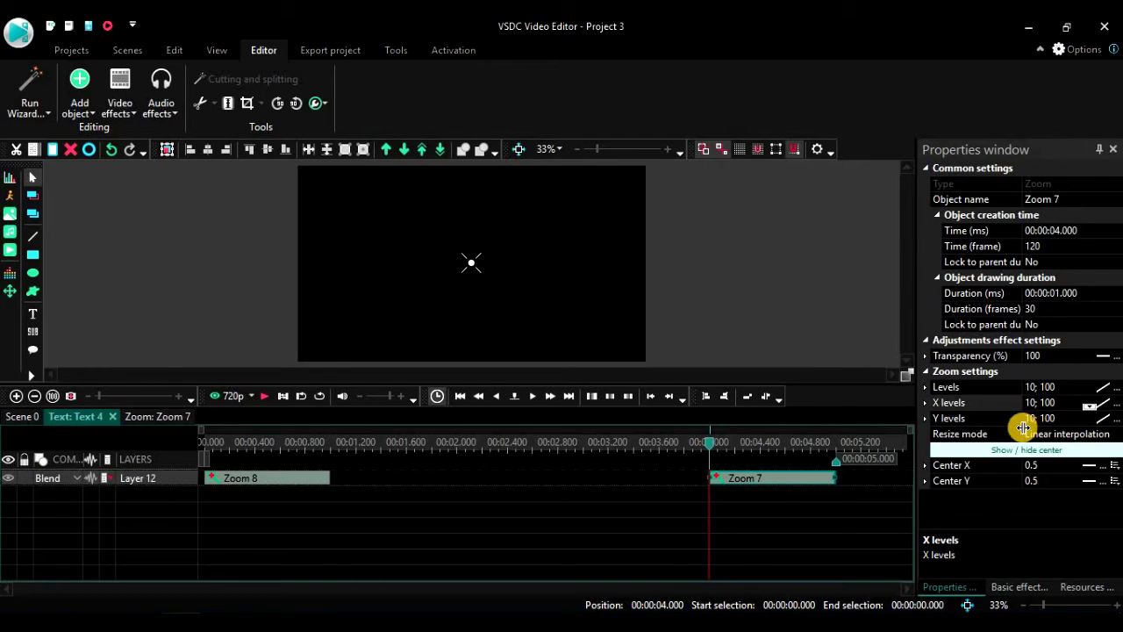
Set Zoom 7's Levels, X levels and Y levels to 100; 10, then rewind and play
click(1050, 386)
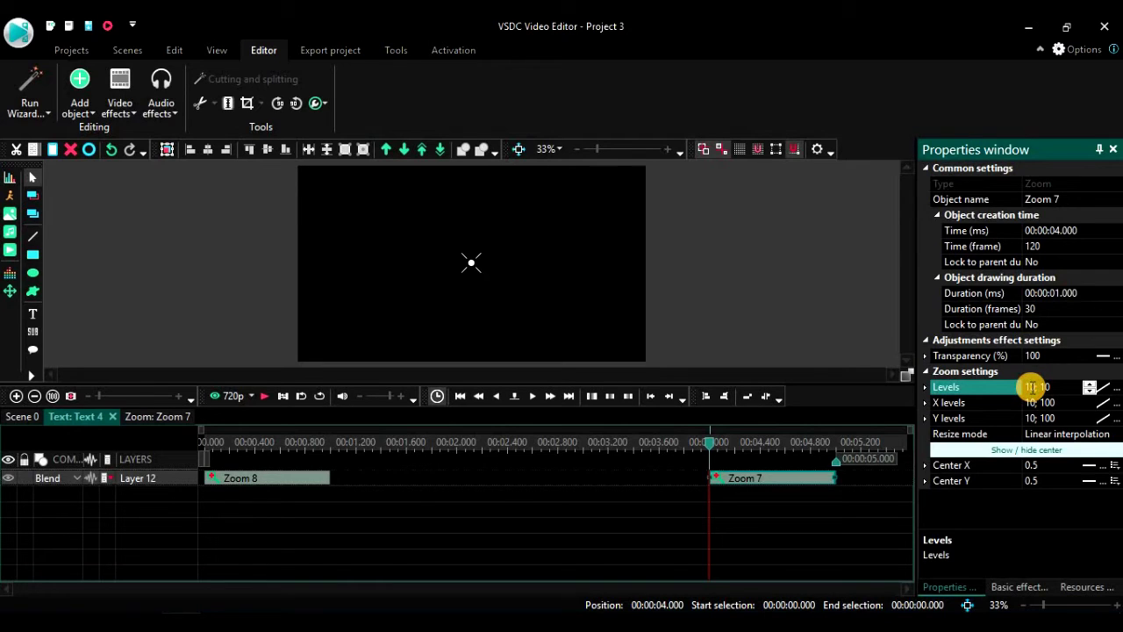
click(1051, 402)
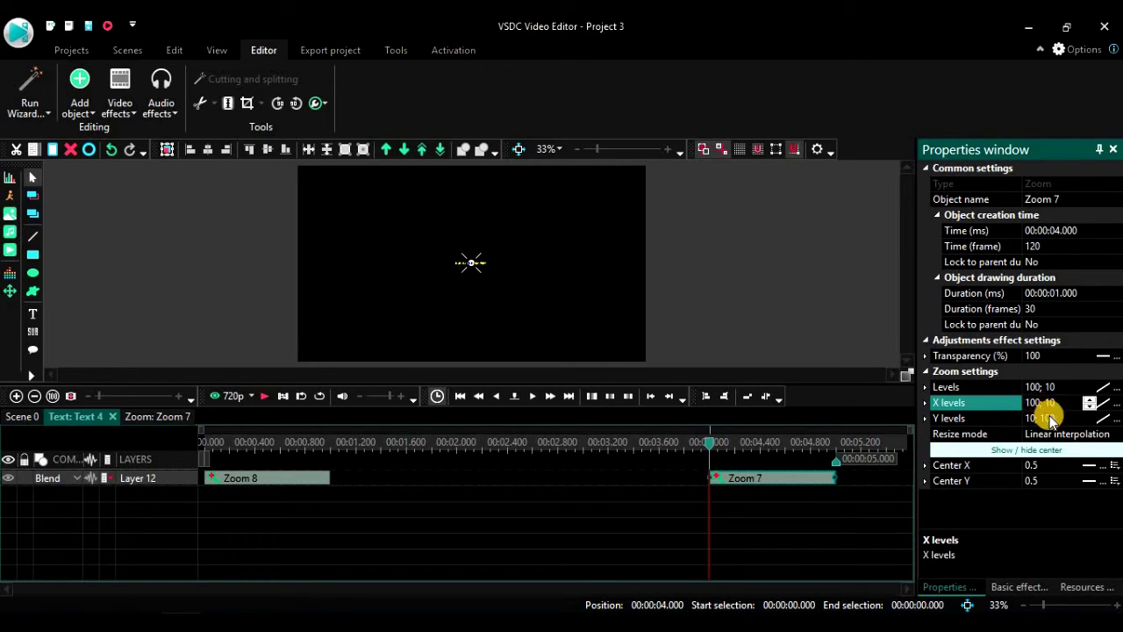
click(1051, 416)
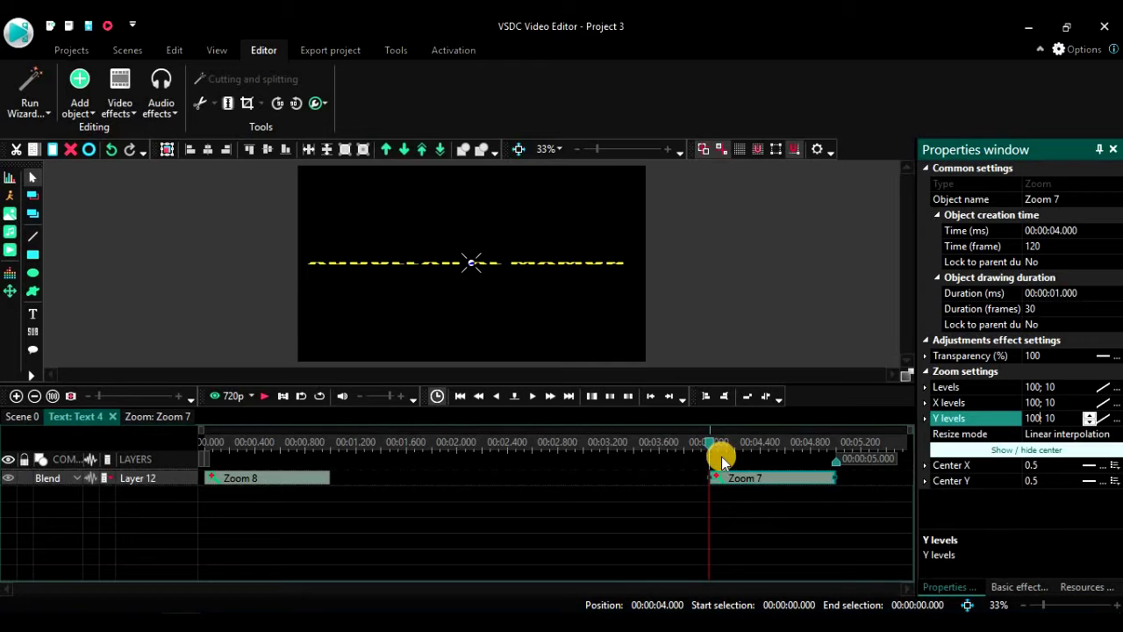
drag(612, 427, 187, 443)
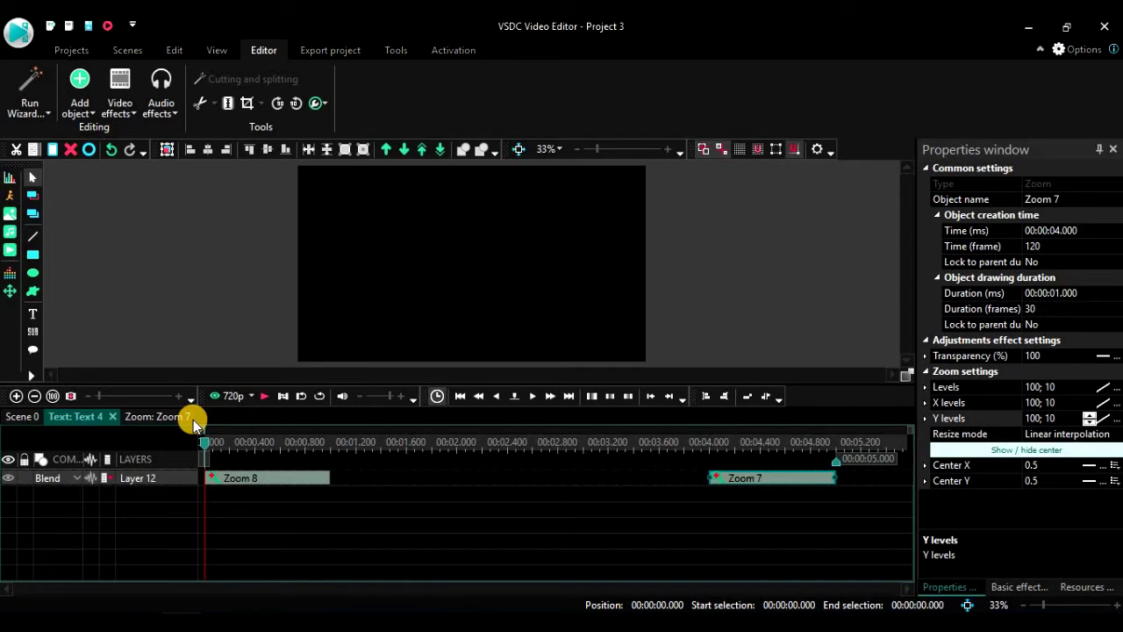
key(space)
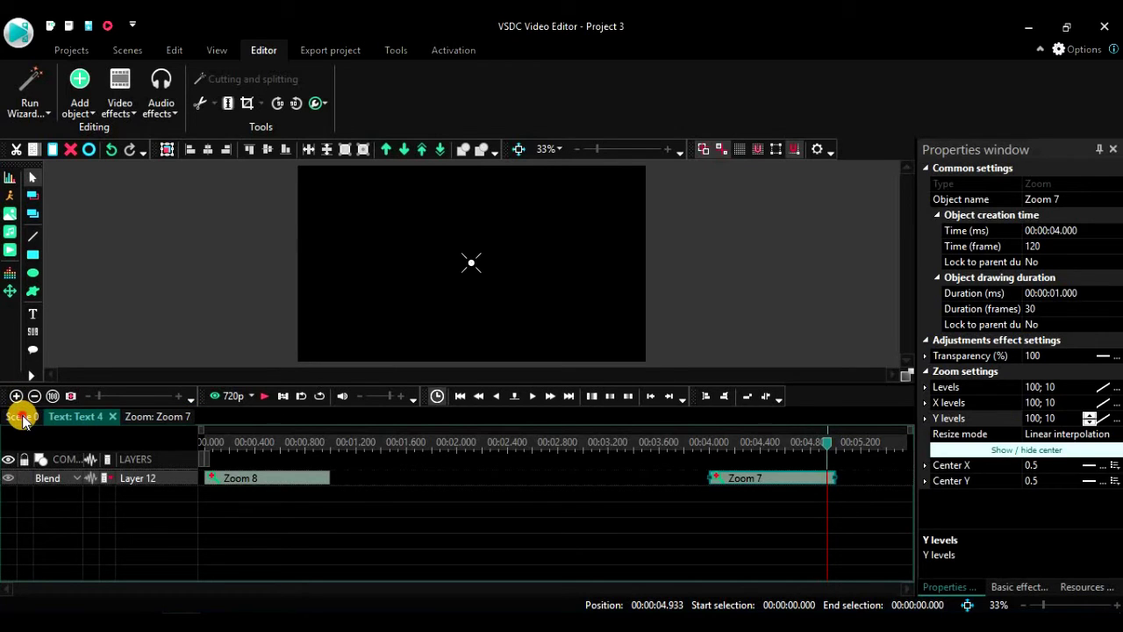
Return to the Scene 0 timeline and preview the full text animation
click(23, 419)
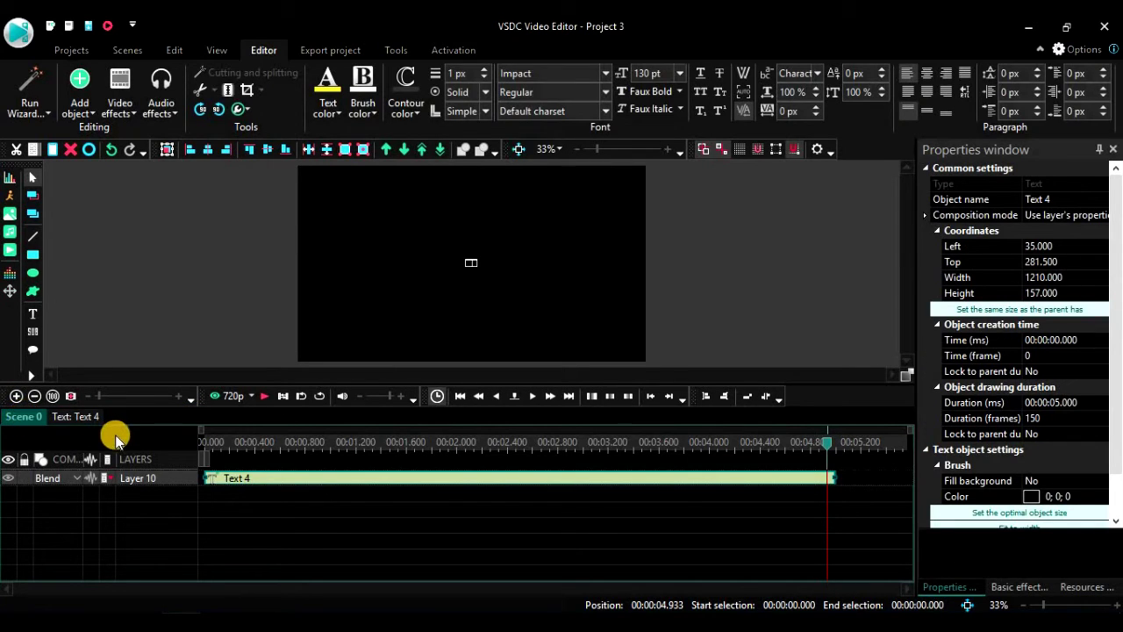
drag(829, 444, 108, 465)
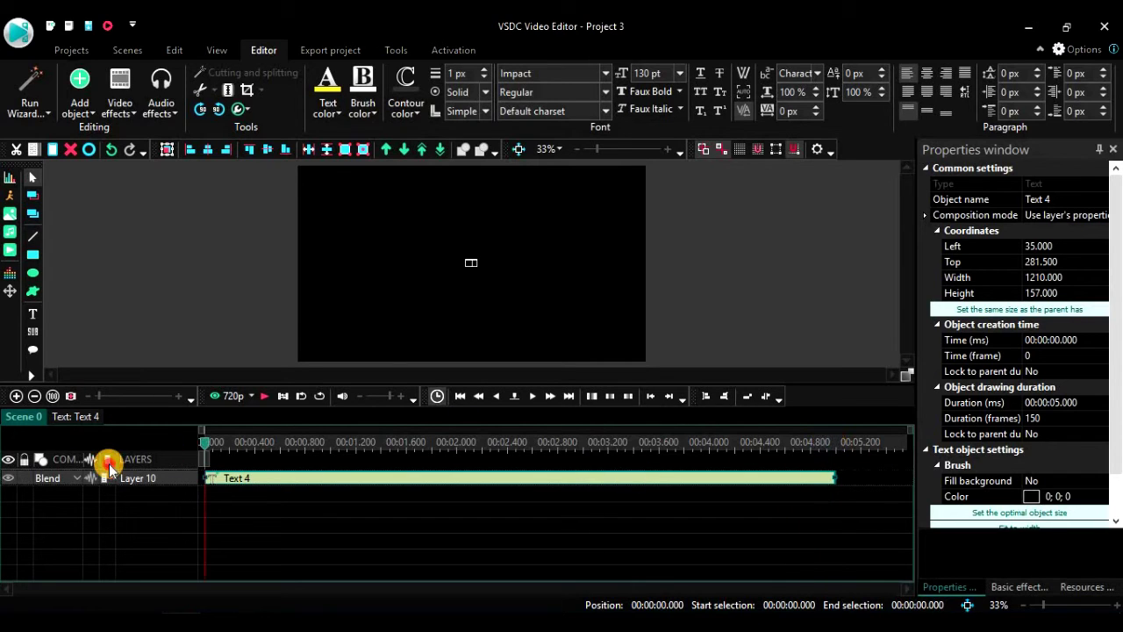
key(space)
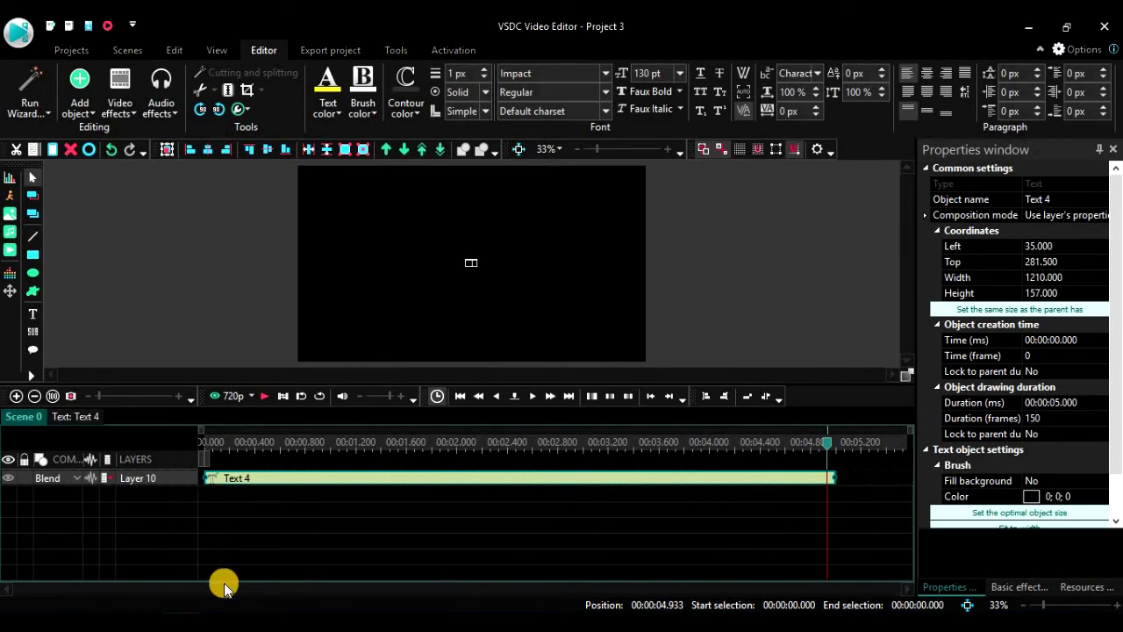
drag(828, 443, 840, 444)
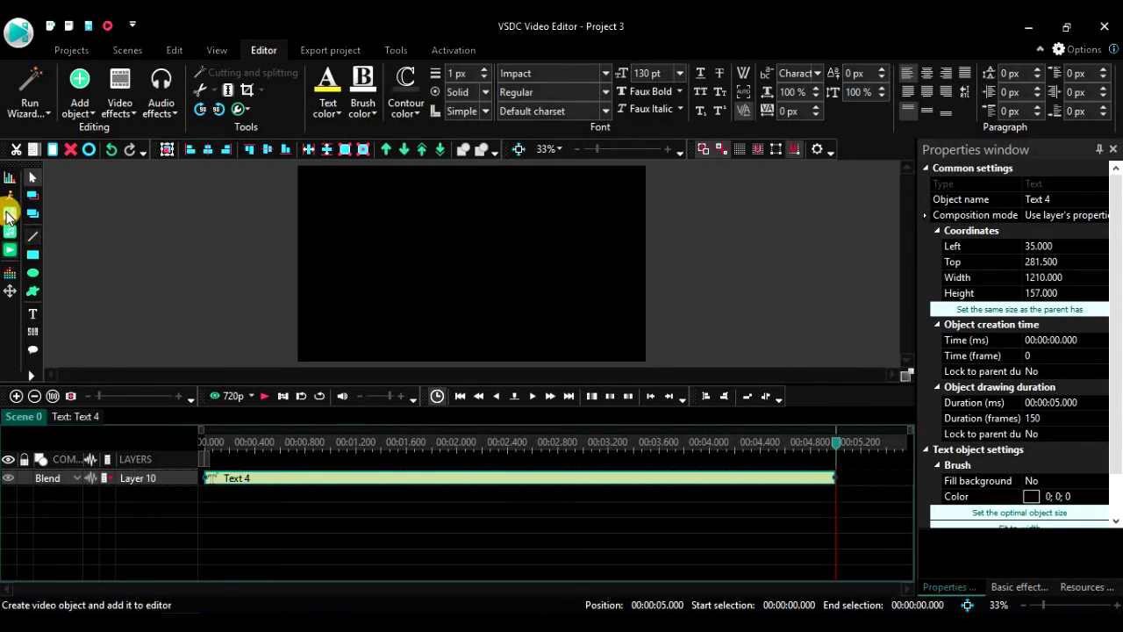
Insert the money-stack image 172 into the scene and confirm its position settings
click(9, 250)
click(394, 300)
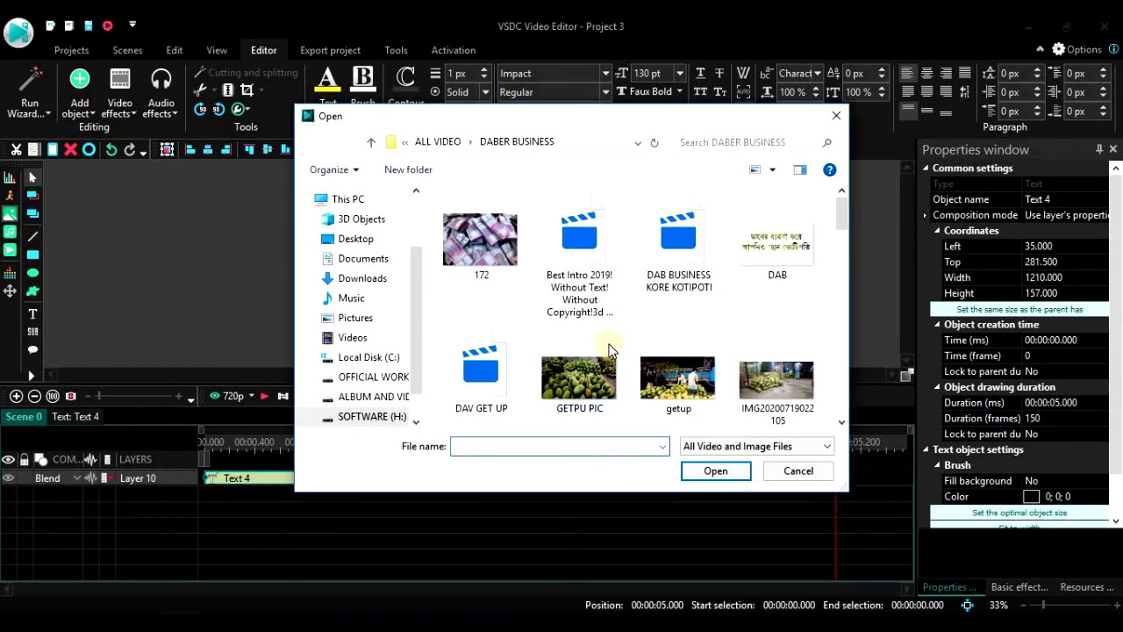
double_click(503, 249)
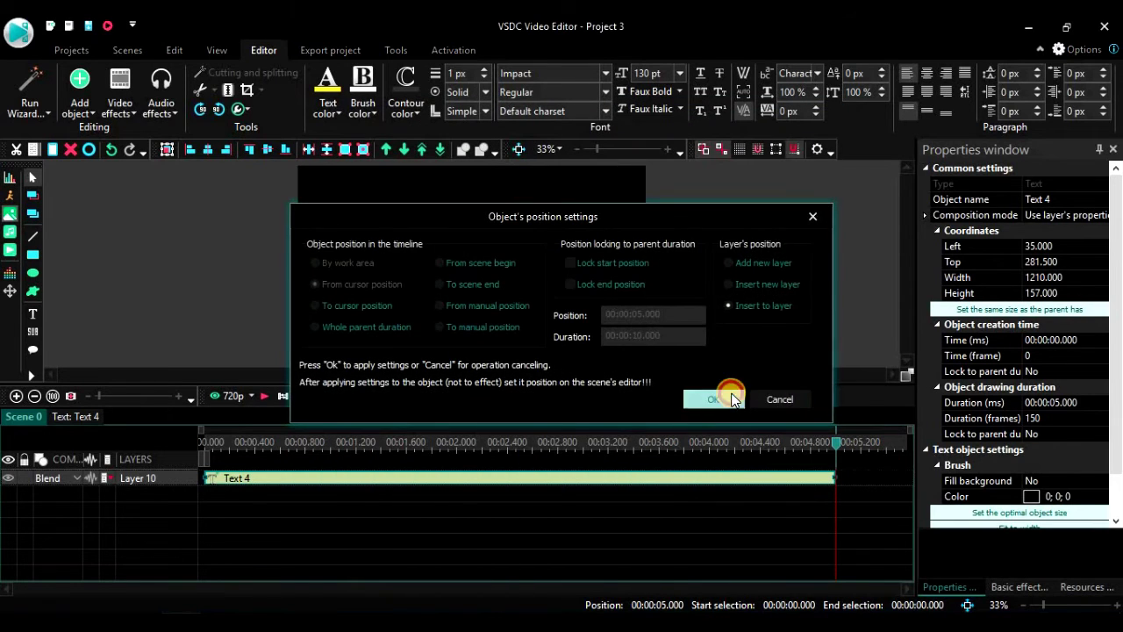
click(732, 400)
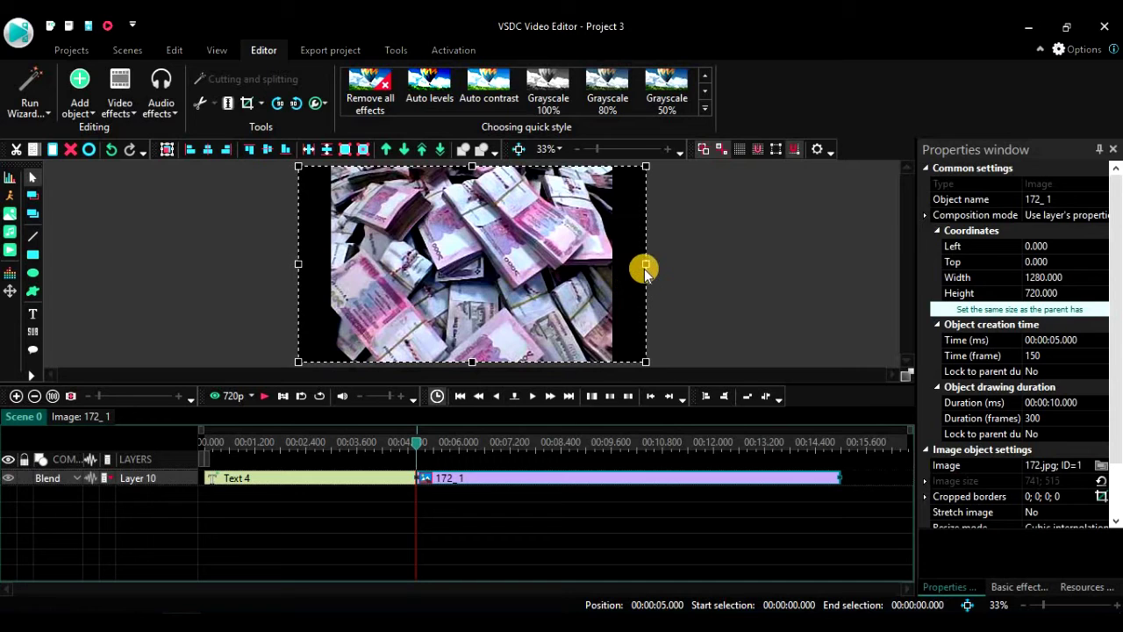
Narrow and centre image 172_1, place it on its own layer at 0 s, and trim it to 5 s
drag(645, 262, 582, 263)
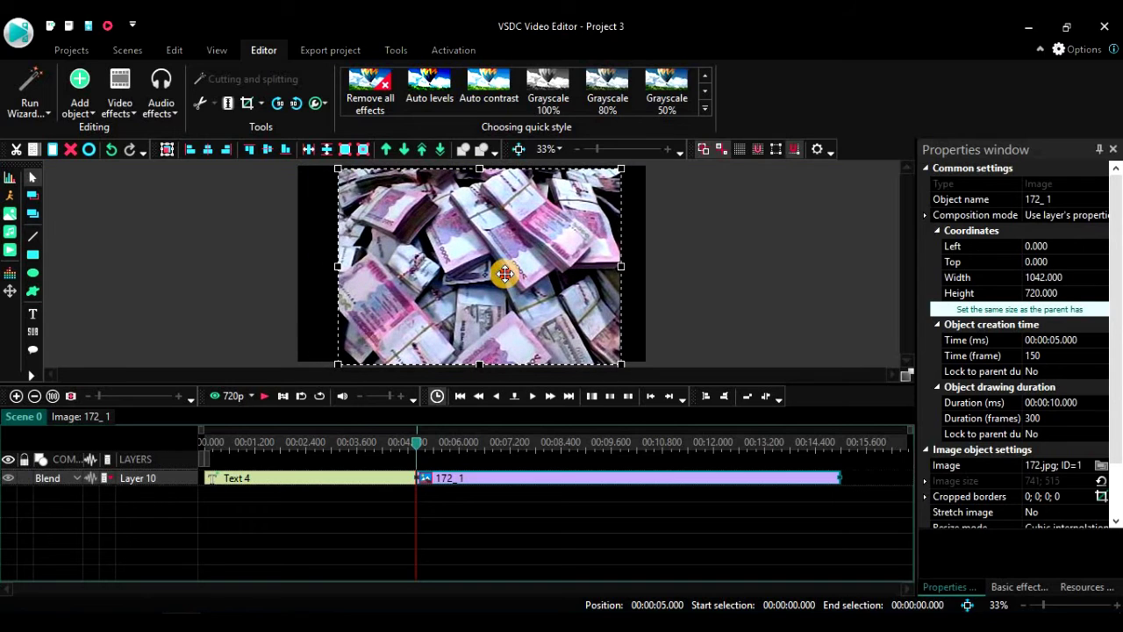
click(208, 150)
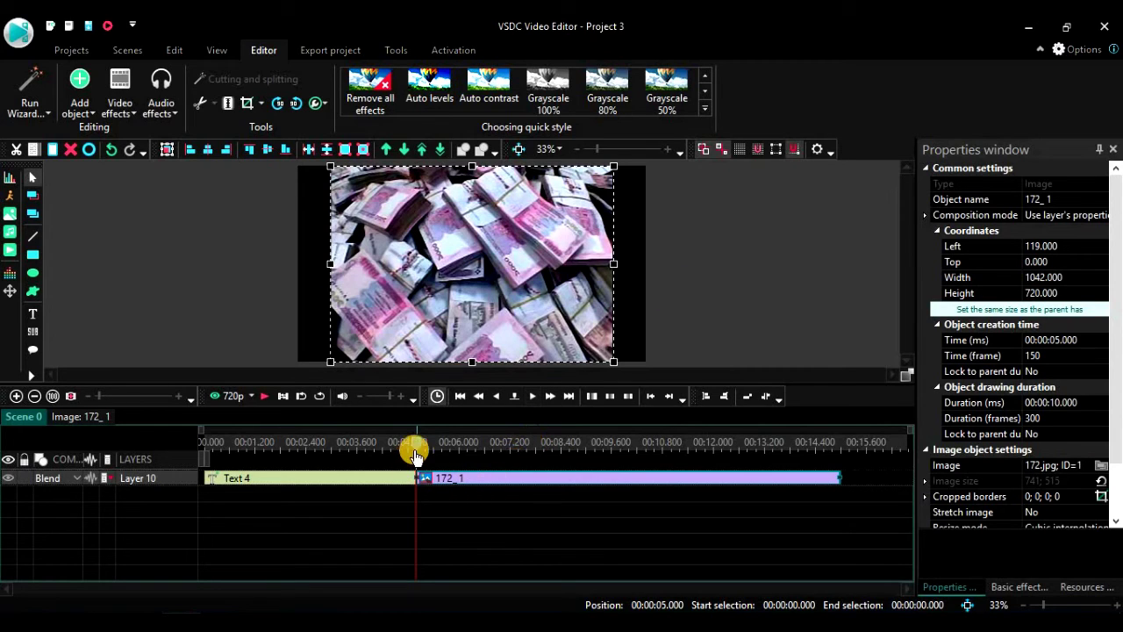
drag(421, 478, 171, 518)
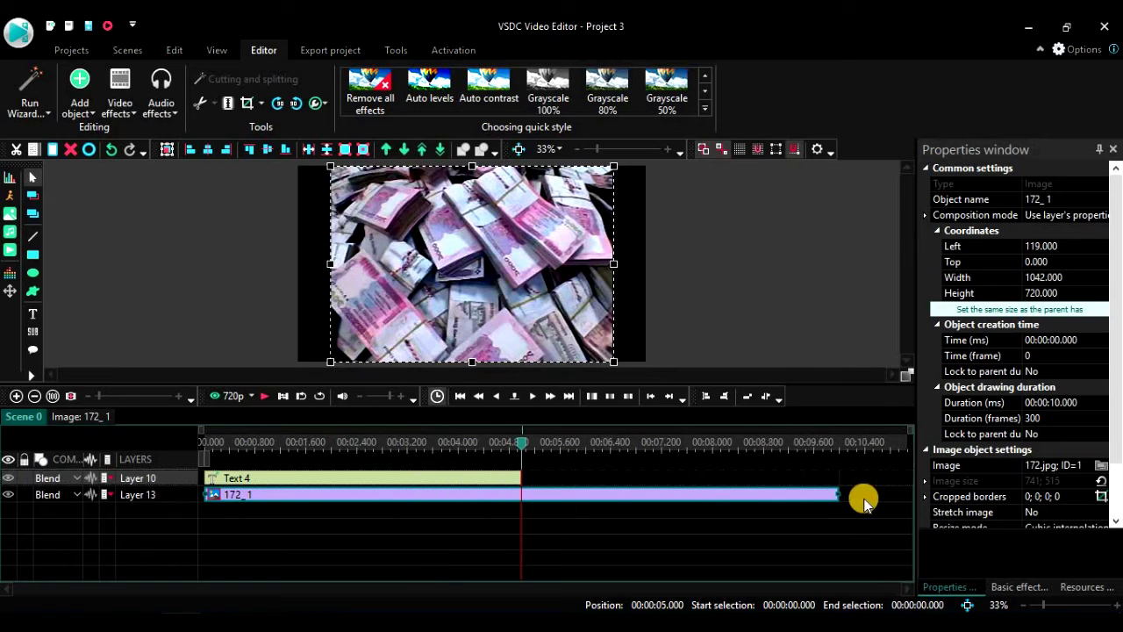
drag(837, 493, 515, 494)
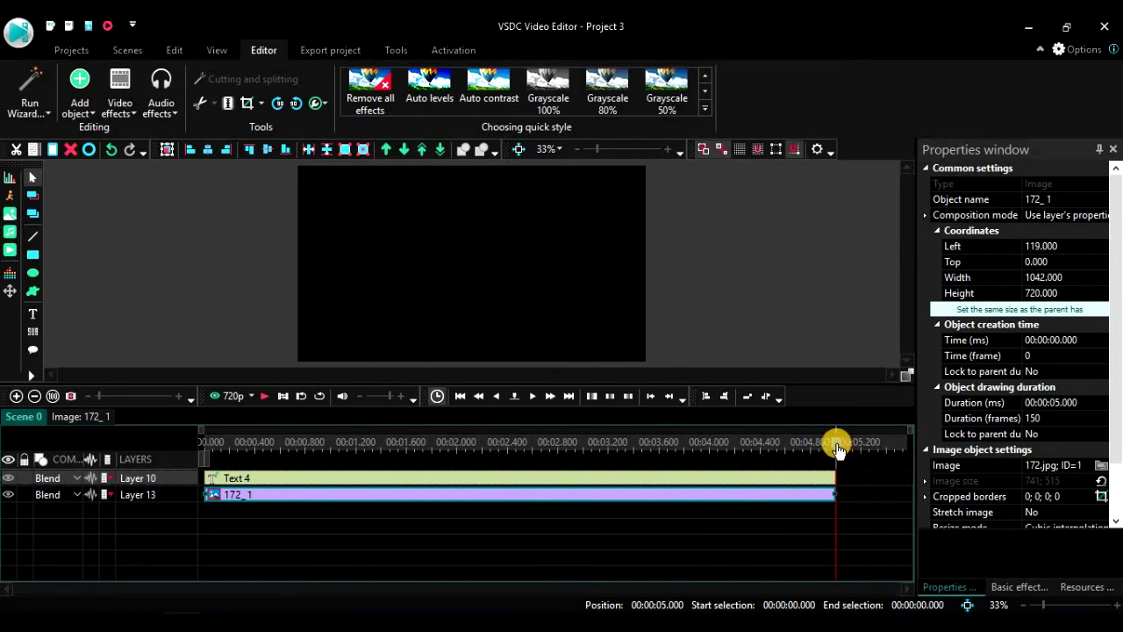
drag(837, 447, 304, 451)
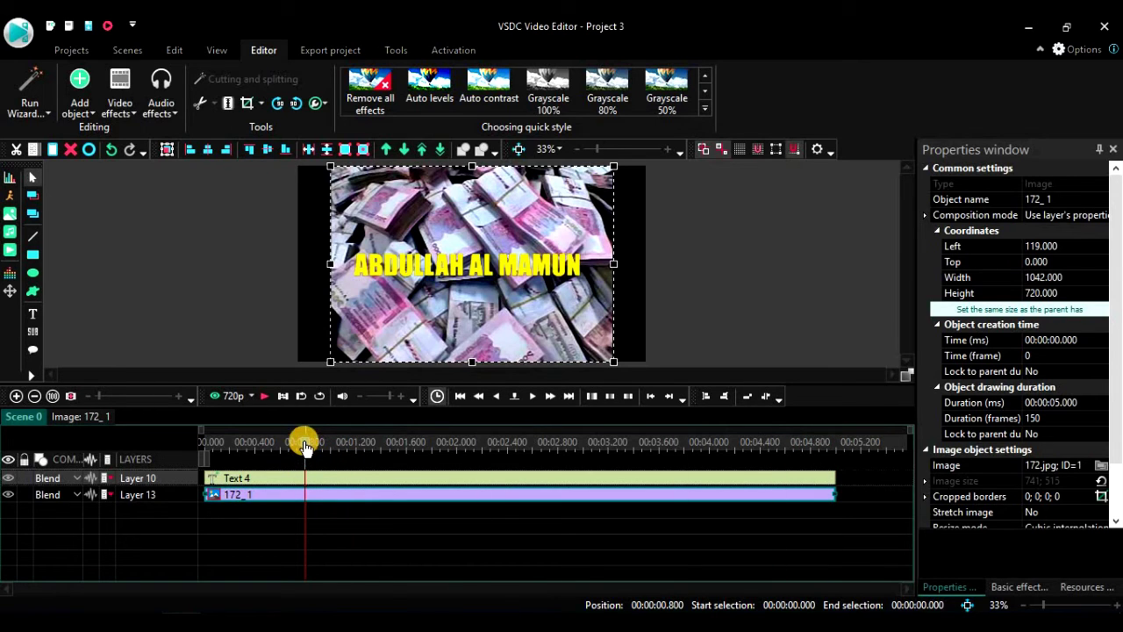
drag(304, 446, 336, 449)
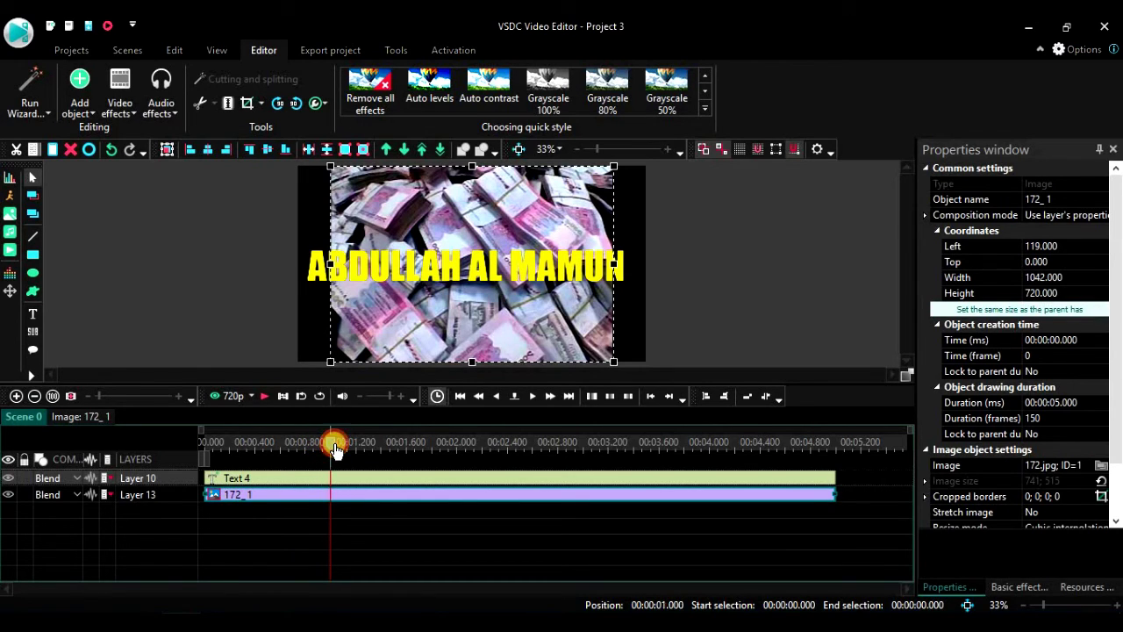
Add a Zoom transform to the 172_1 money-stack image, starting from the scene beginning
double_click(306, 497)
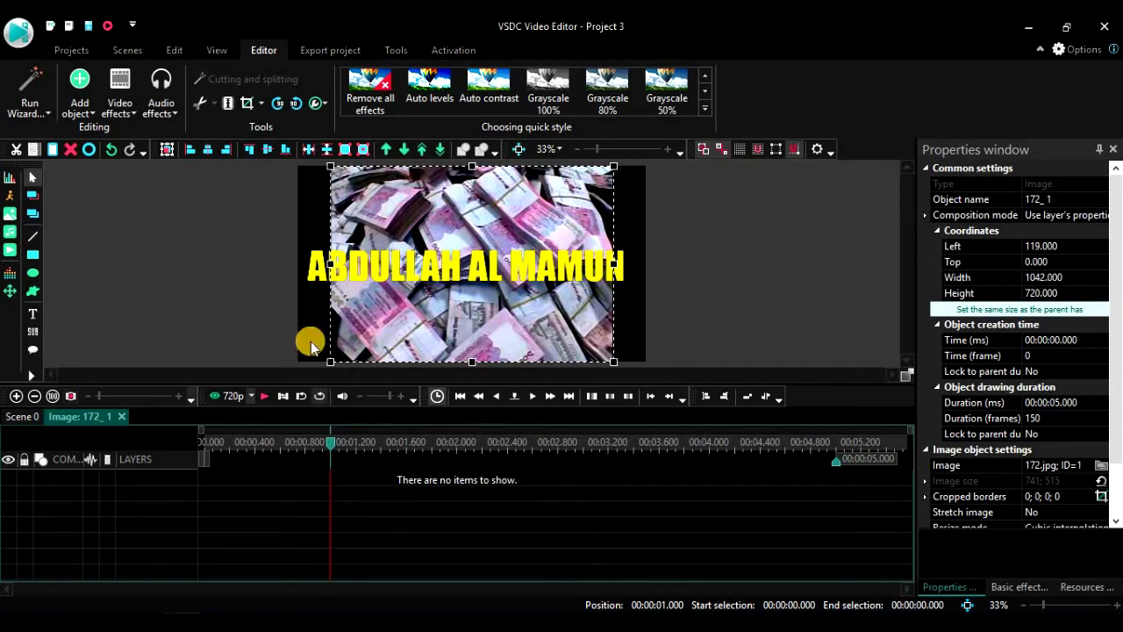
click(123, 109)
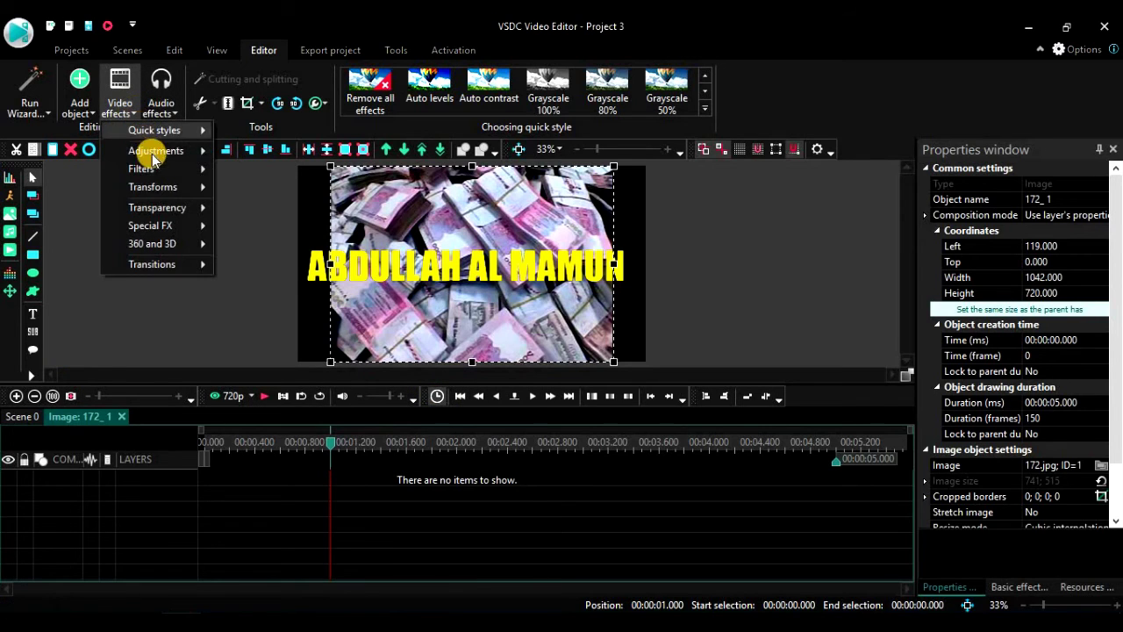
mouse_move(172, 188)
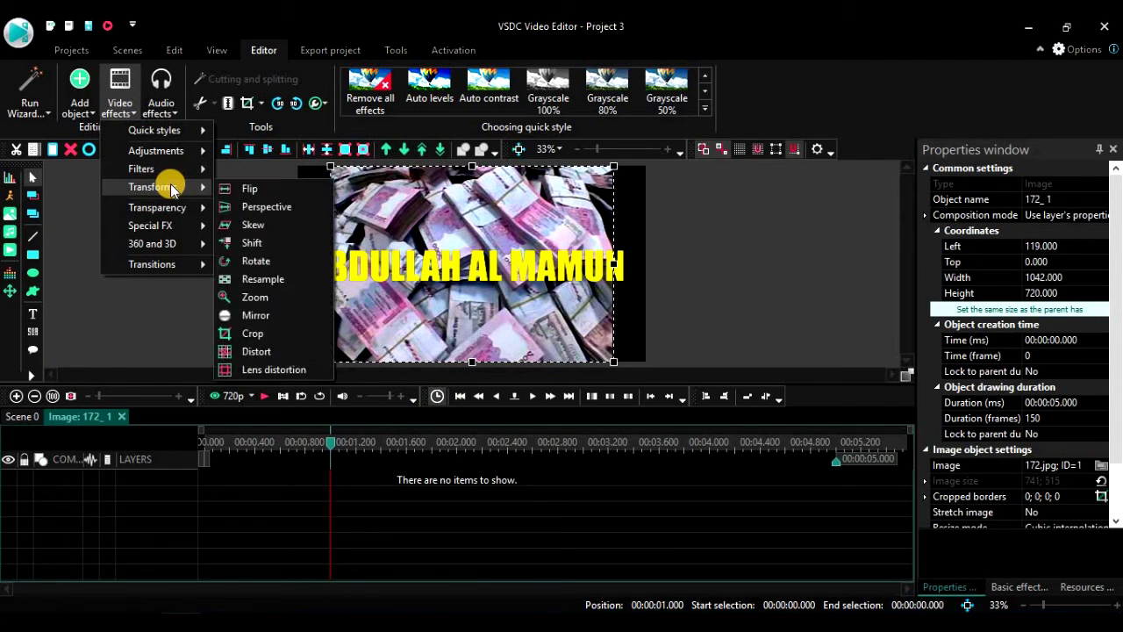
click(273, 318)
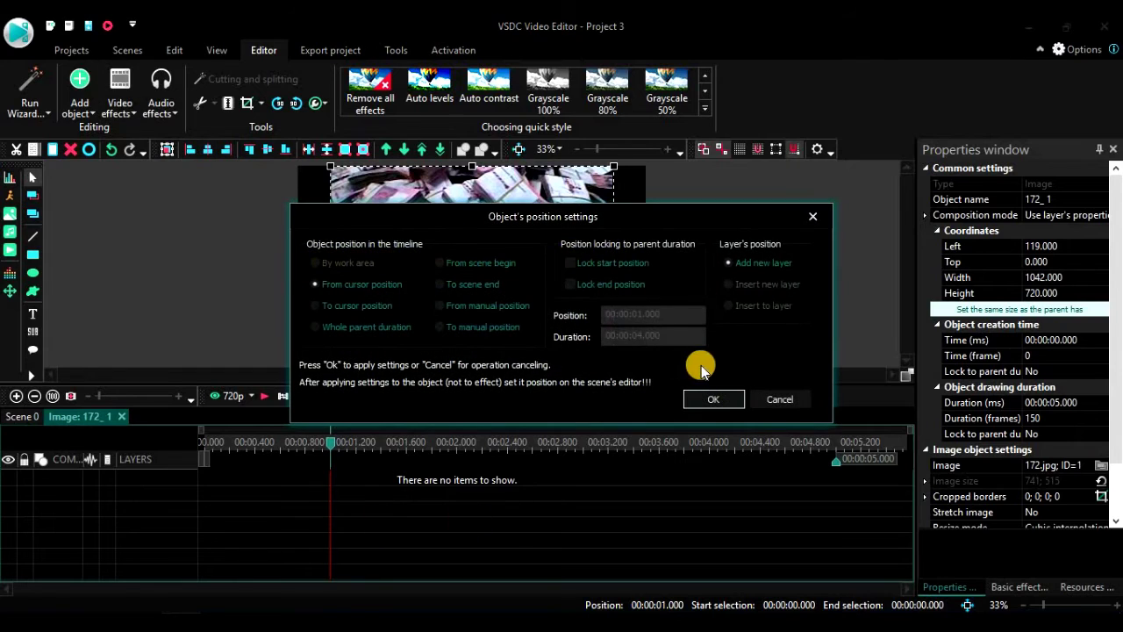
click(476, 262)
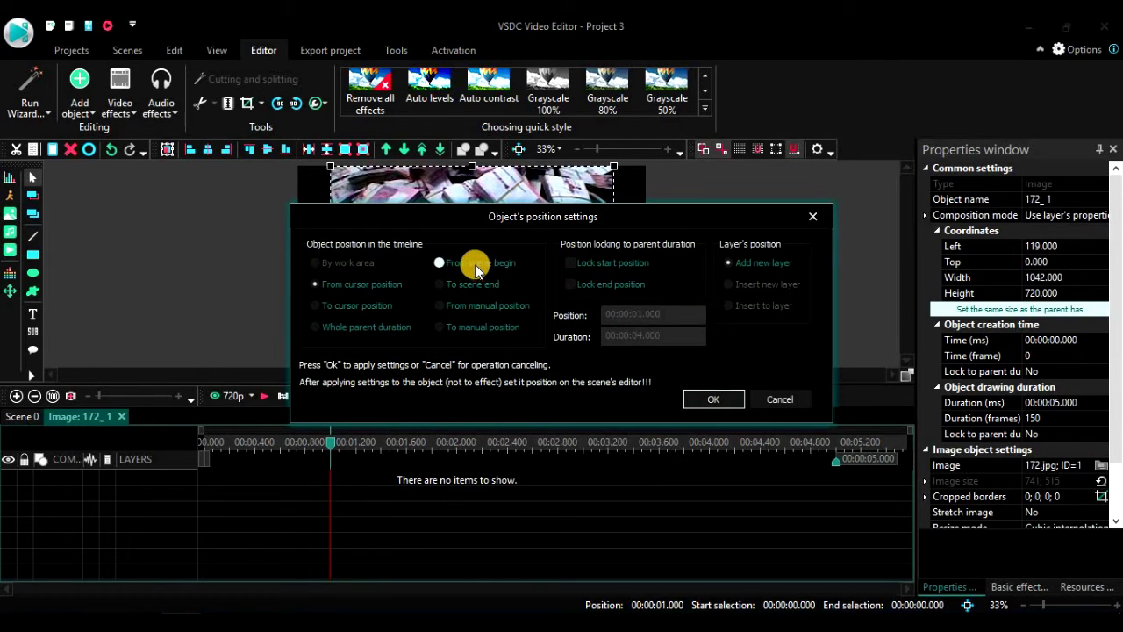
click(712, 398)
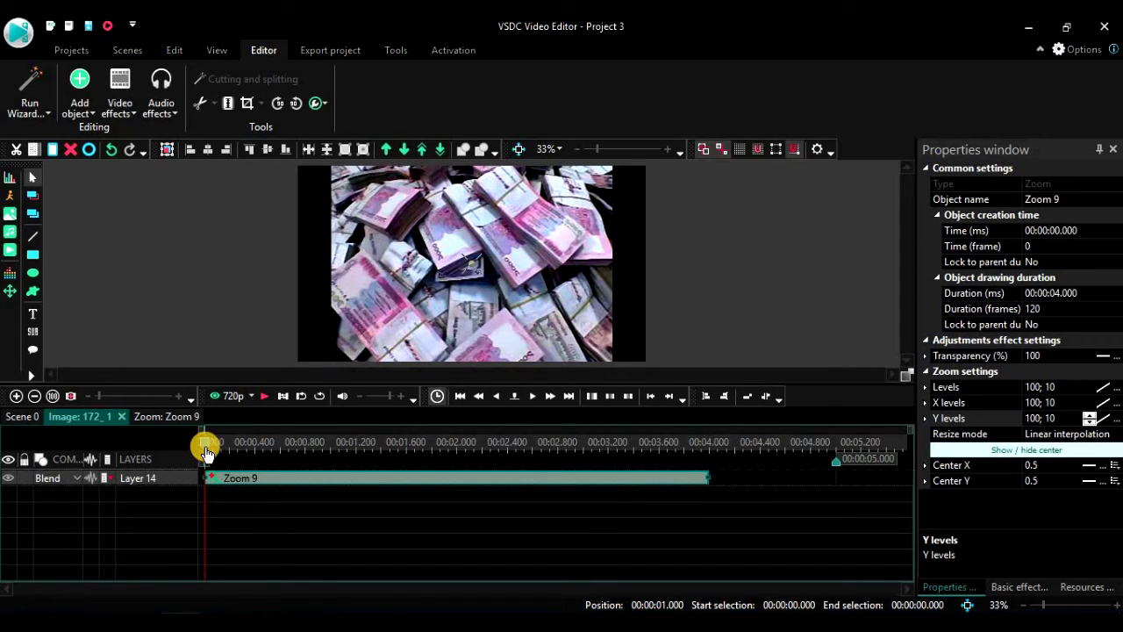
Stretch Zoom 9 to 5 seconds and set its Levels to ramp from 10 to 100
mouse_move(207, 449)
mouse_down()
mouse_move(226, 446)
mouse_move(205, 445)
mouse_up()
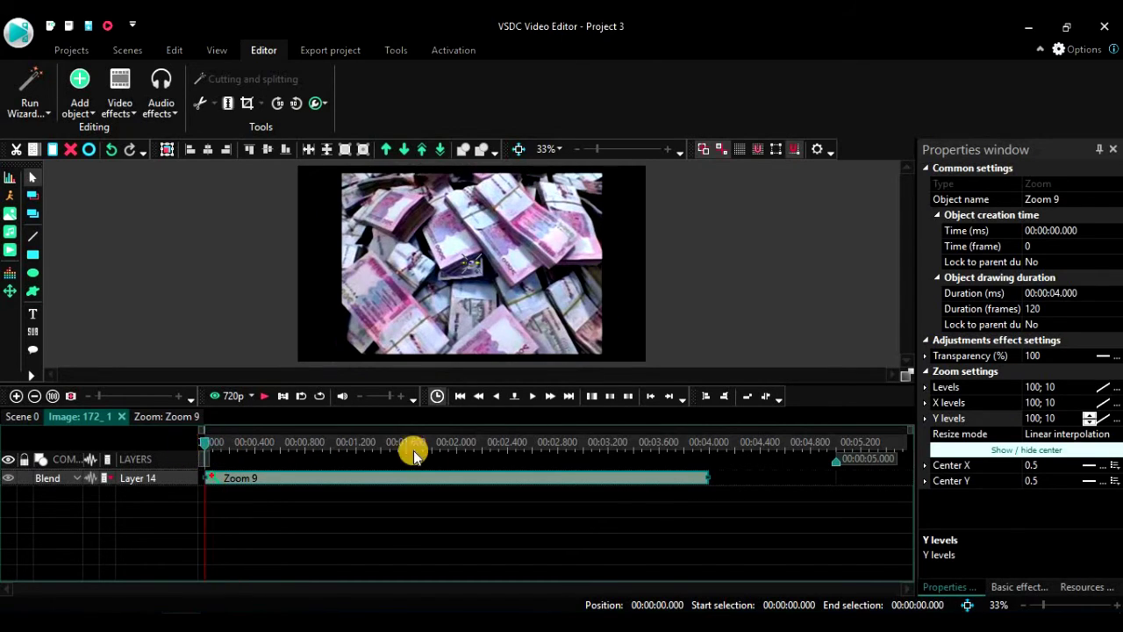
drag(707, 475, 838, 475)
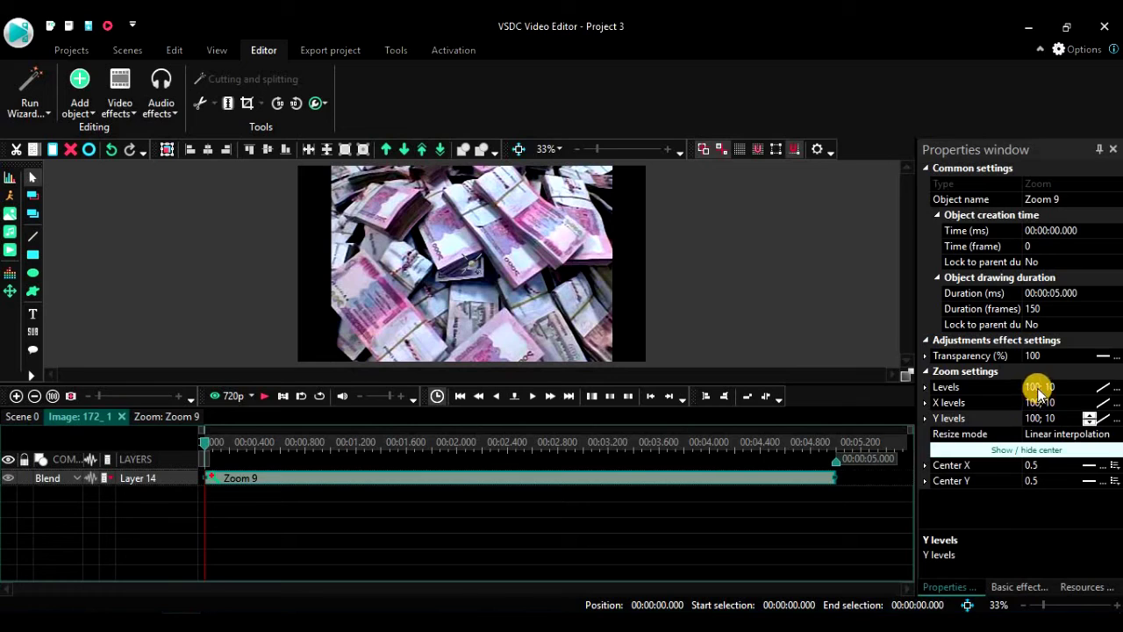
click(1035, 388)
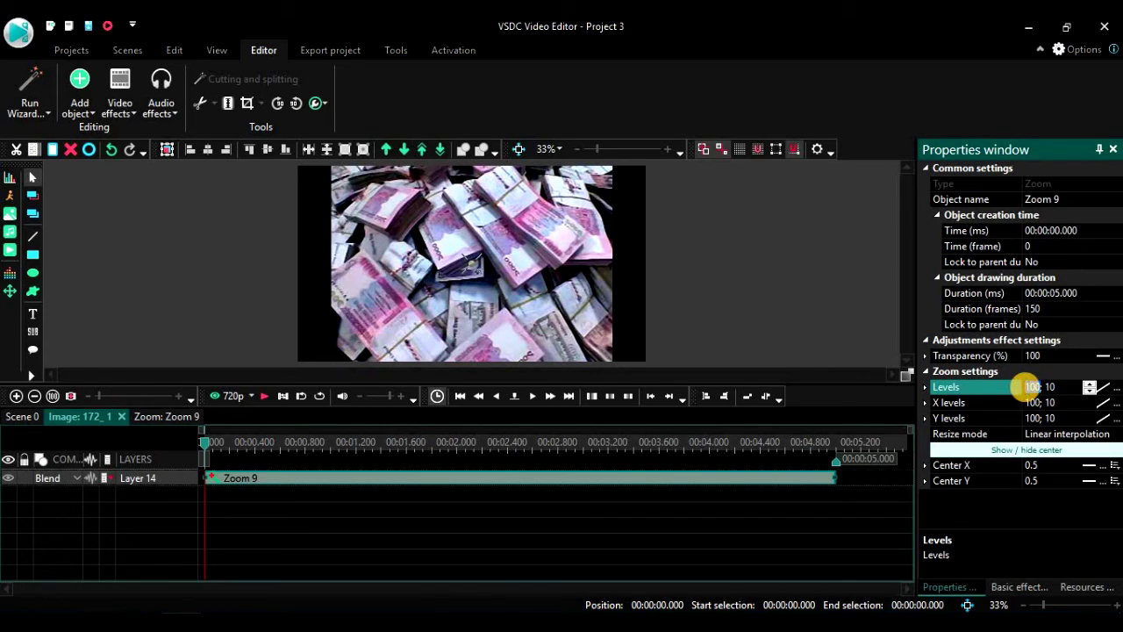
double_click(1055, 386)
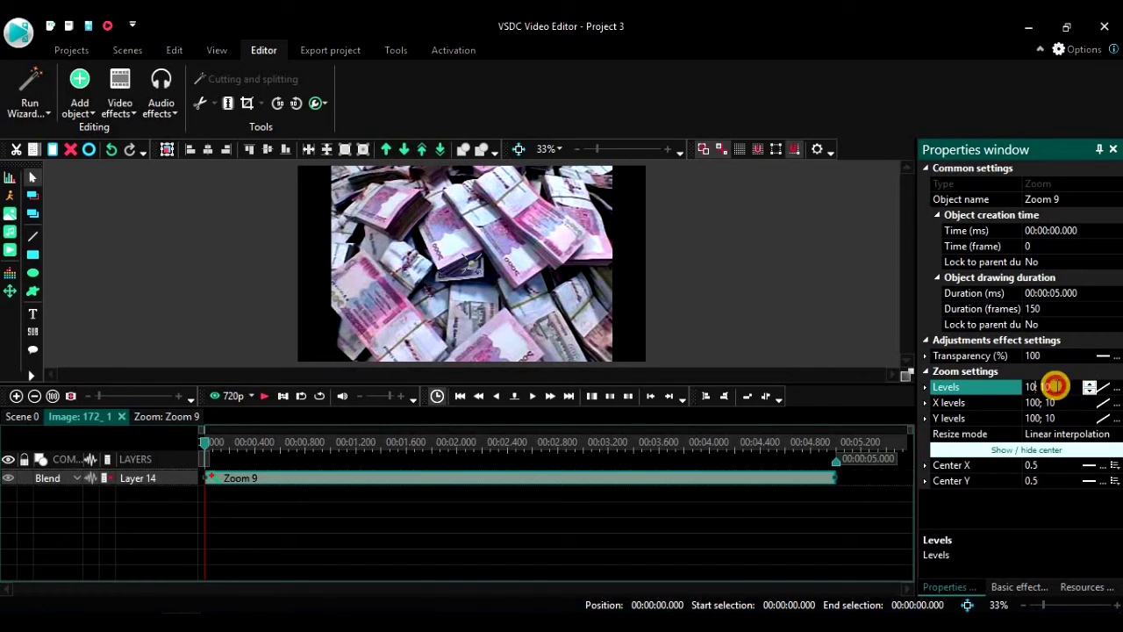
text(100)
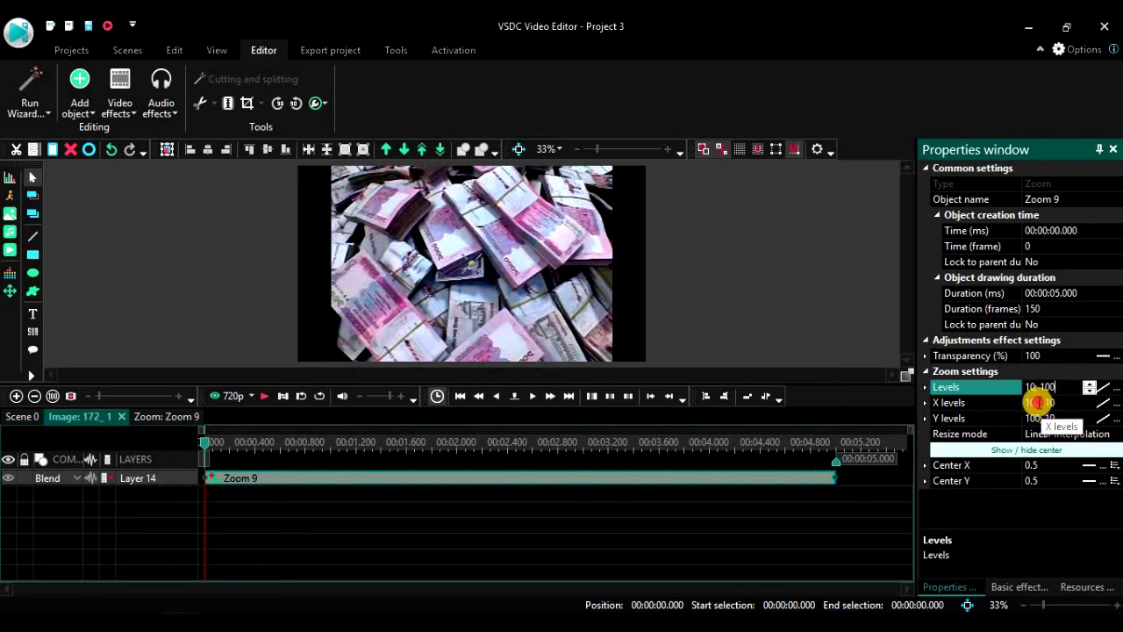
Set the Zoom 9 X levels and Y levels to ramp from 10 to 100
double_click(1035, 403)
text(1)
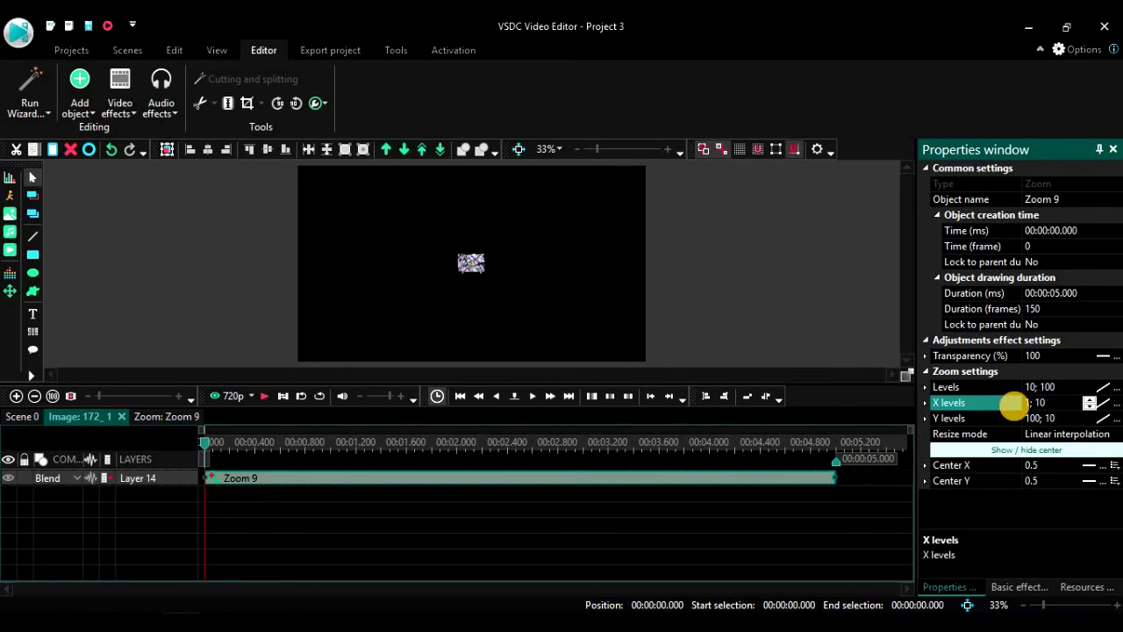
text(0)
double_click(1056, 403)
text(100)
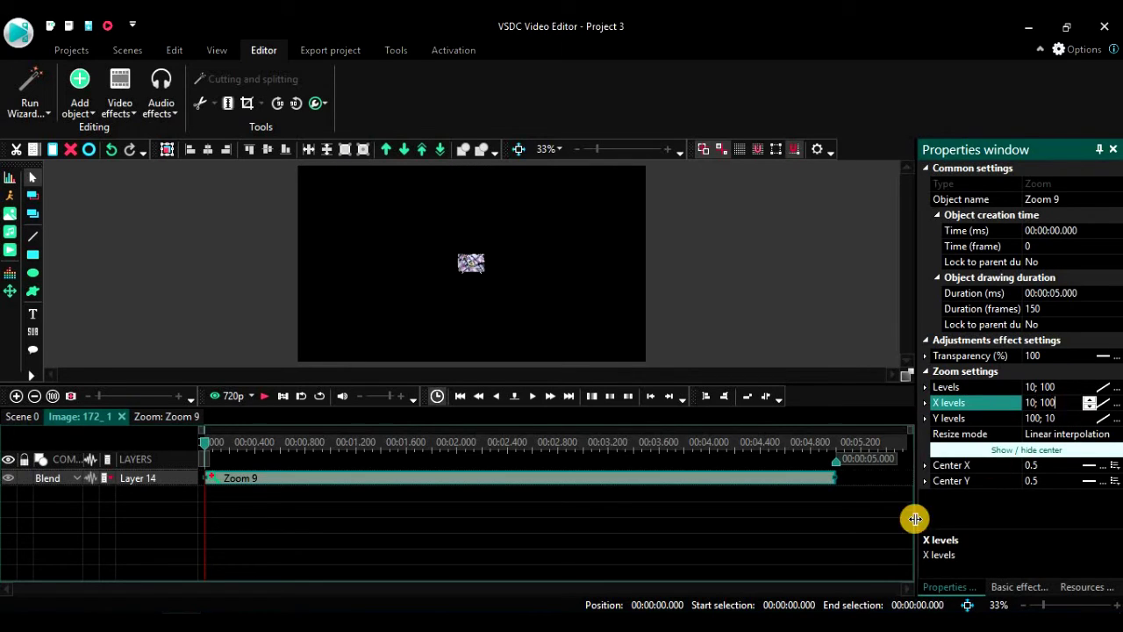
click(1035, 418)
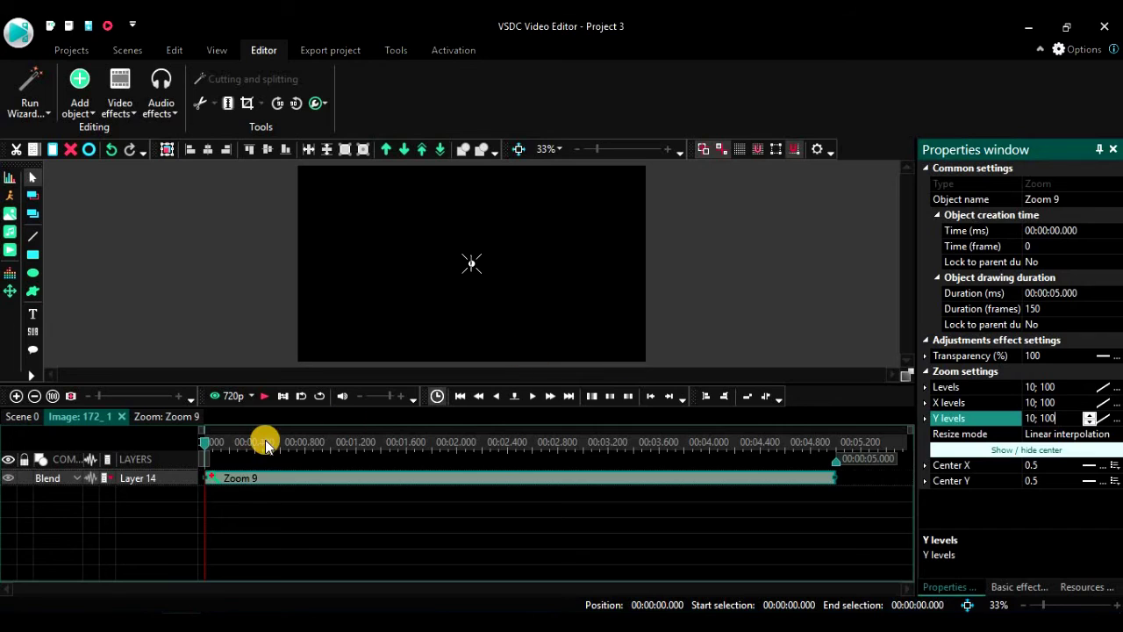
Trim Zoom 9 back to 1 second (30 frames), scrubbing to preview the zoom-in
drag(207, 447, 335, 454)
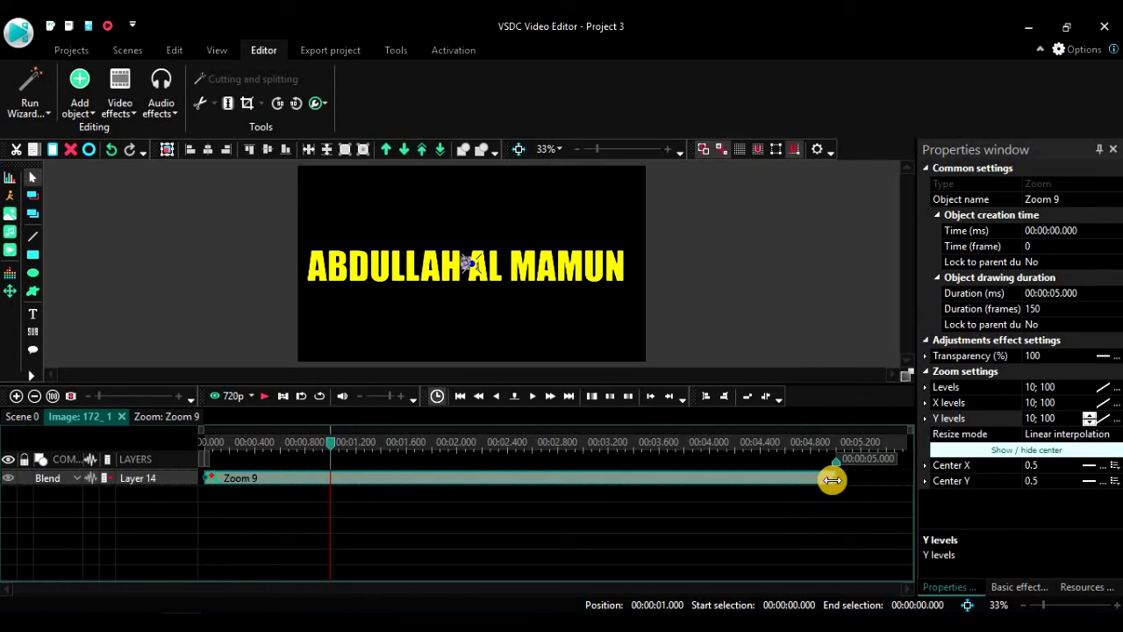
drag(836, 477, 334, 488)
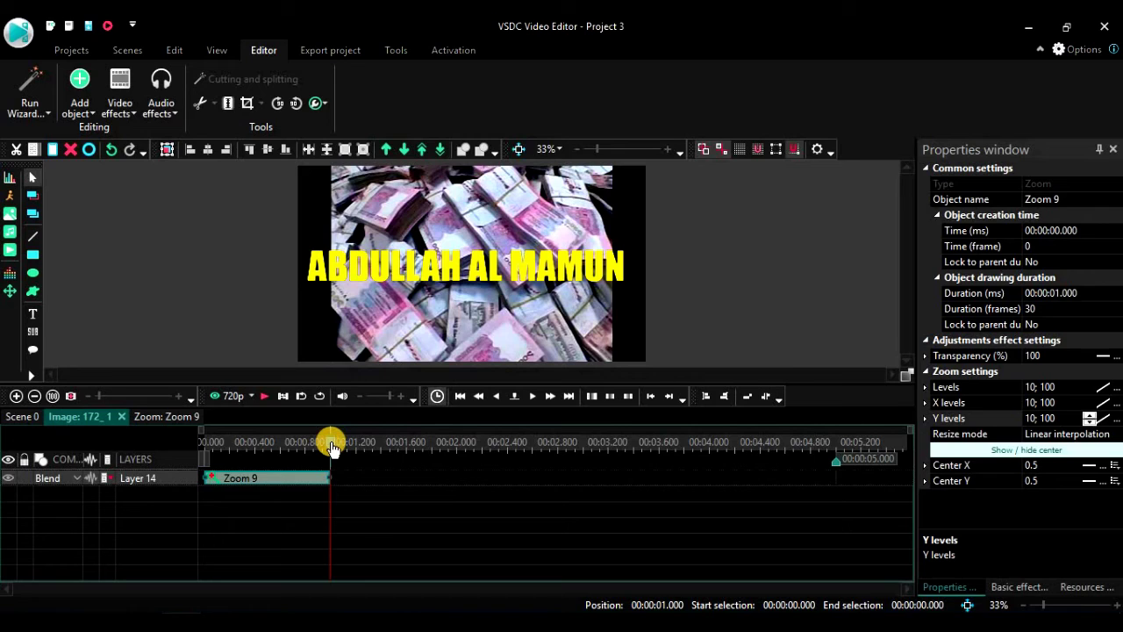
drag(331, 443, 739, 441)
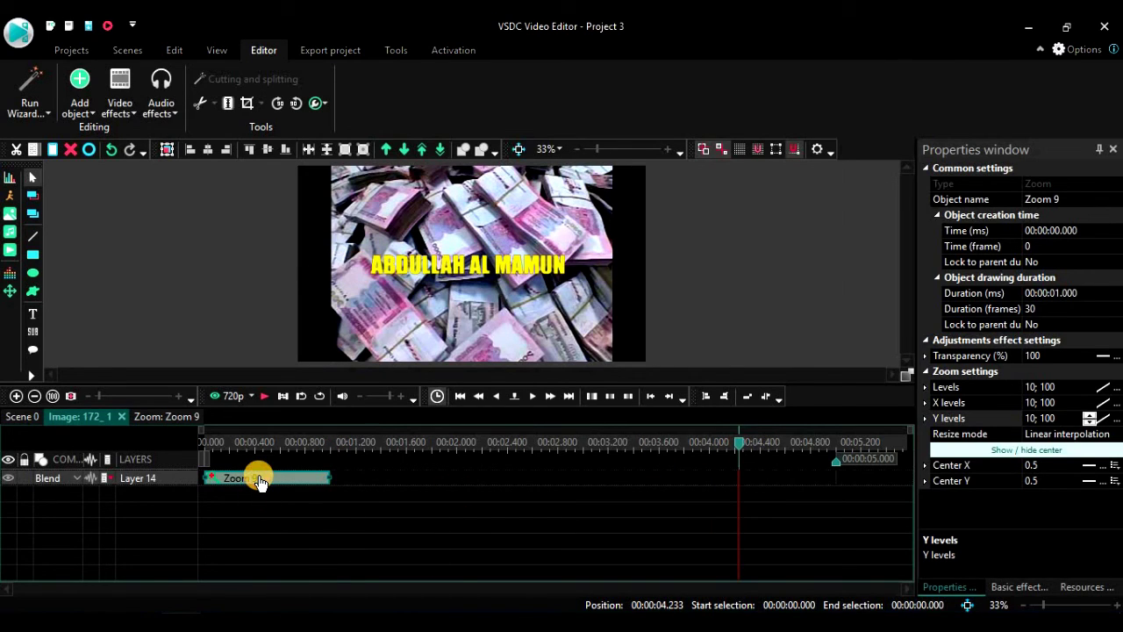
Paste a copy of the zoom at about 4 seconds and set its Levels to 100; 10
key(ctrl+v)
drag(257, 496, 747, 482)
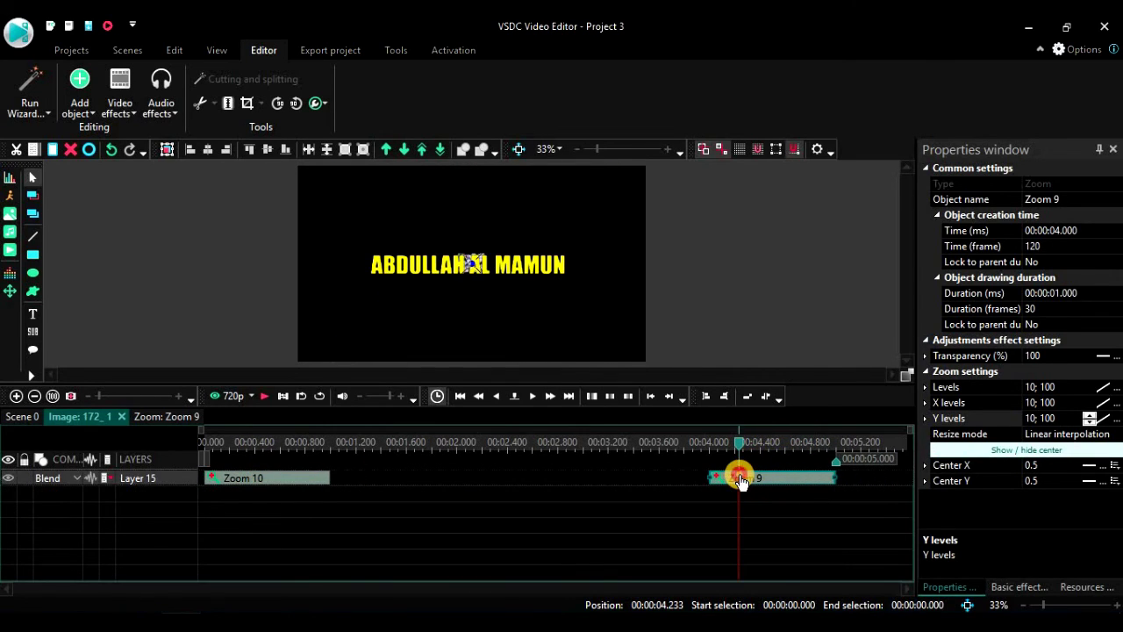
click(1032, 388)
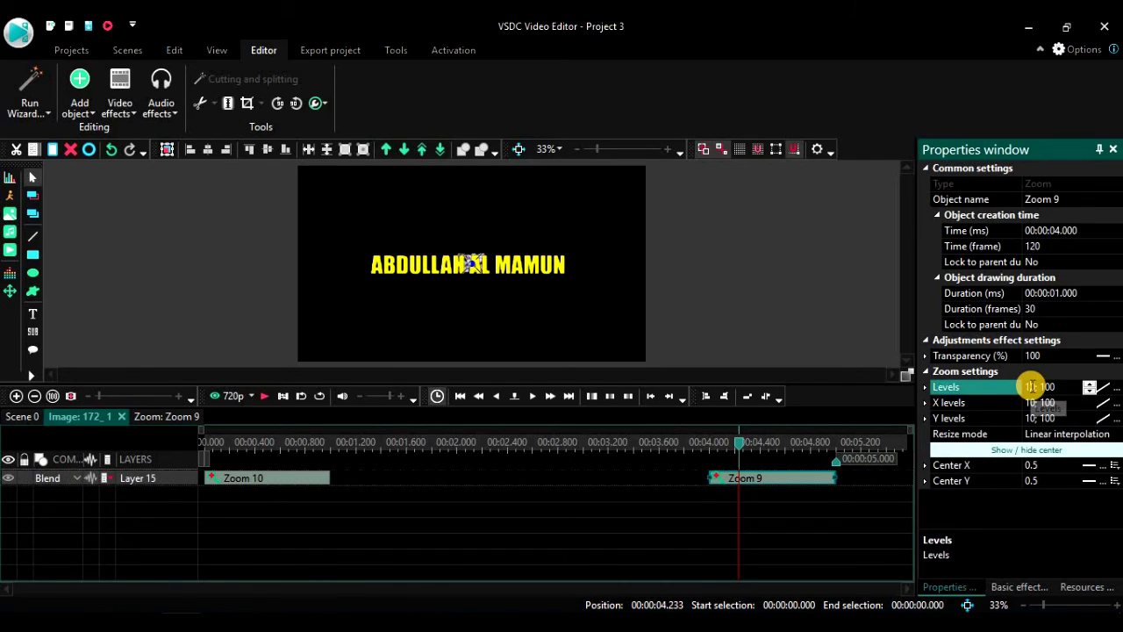
text(0)
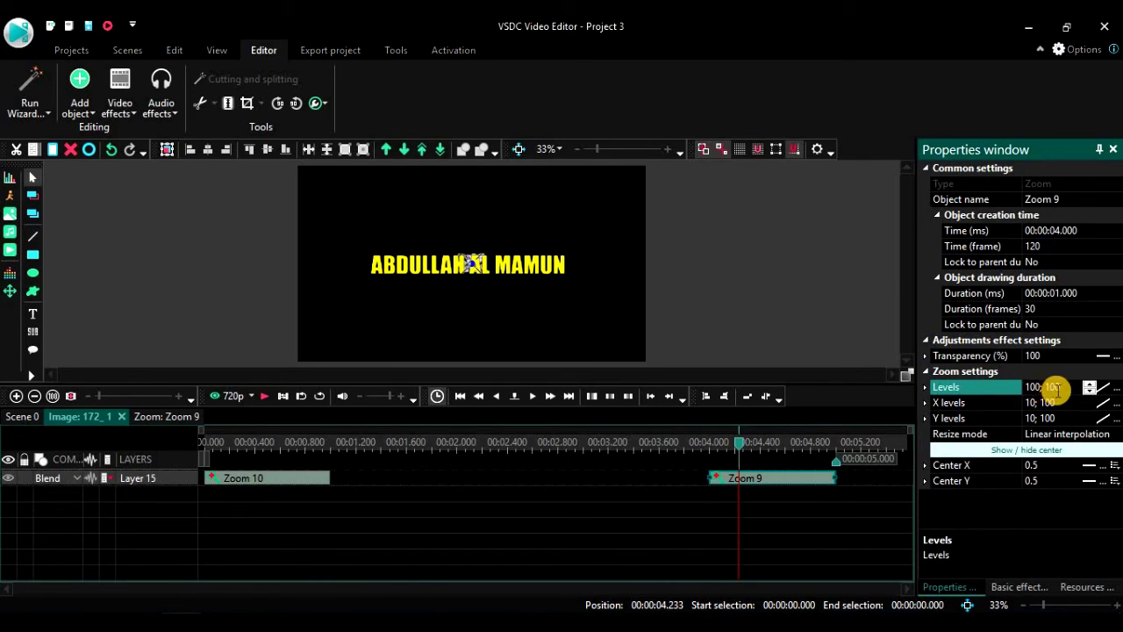
key(BackSpace)
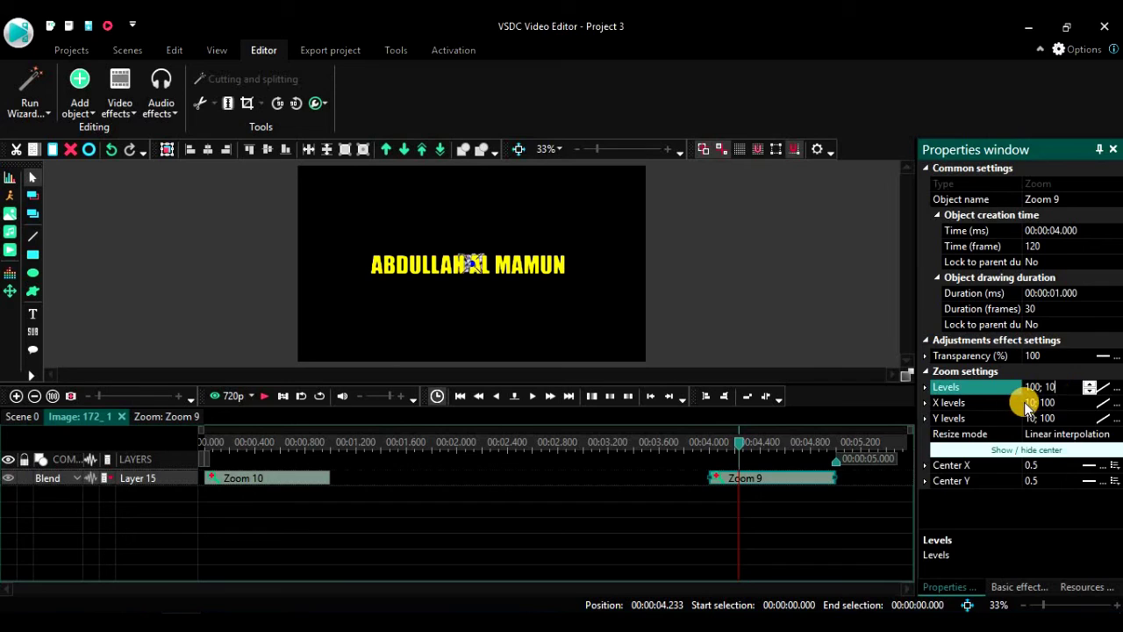
Set the copied zoom's X levels and Y levels to shrink from 100 to 10
click(1031, 403)
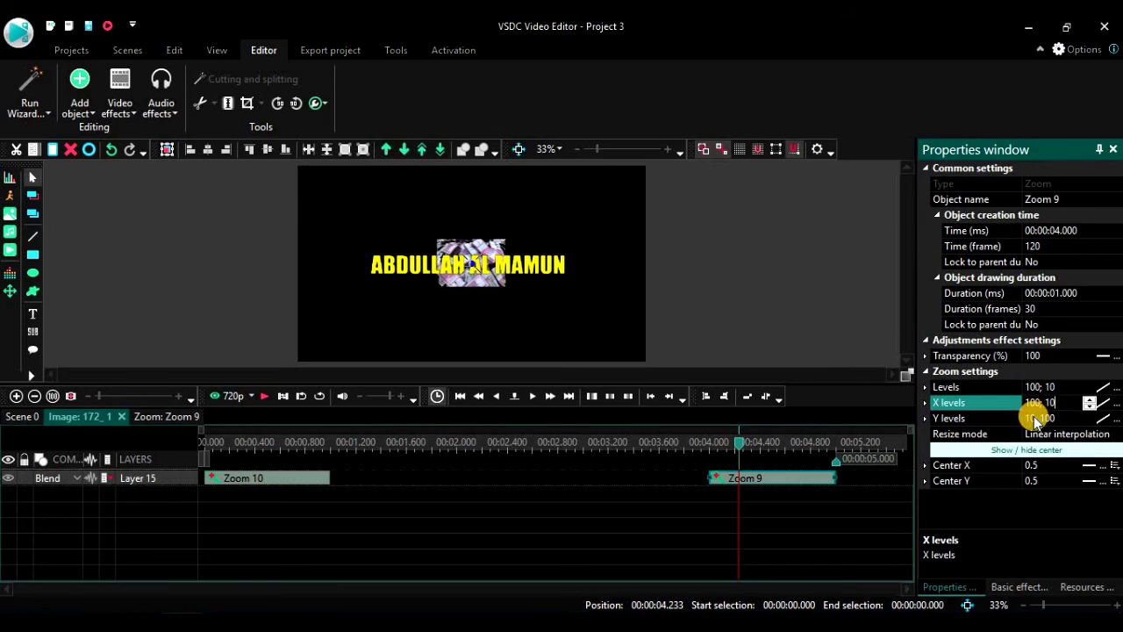
click(1032, 418)
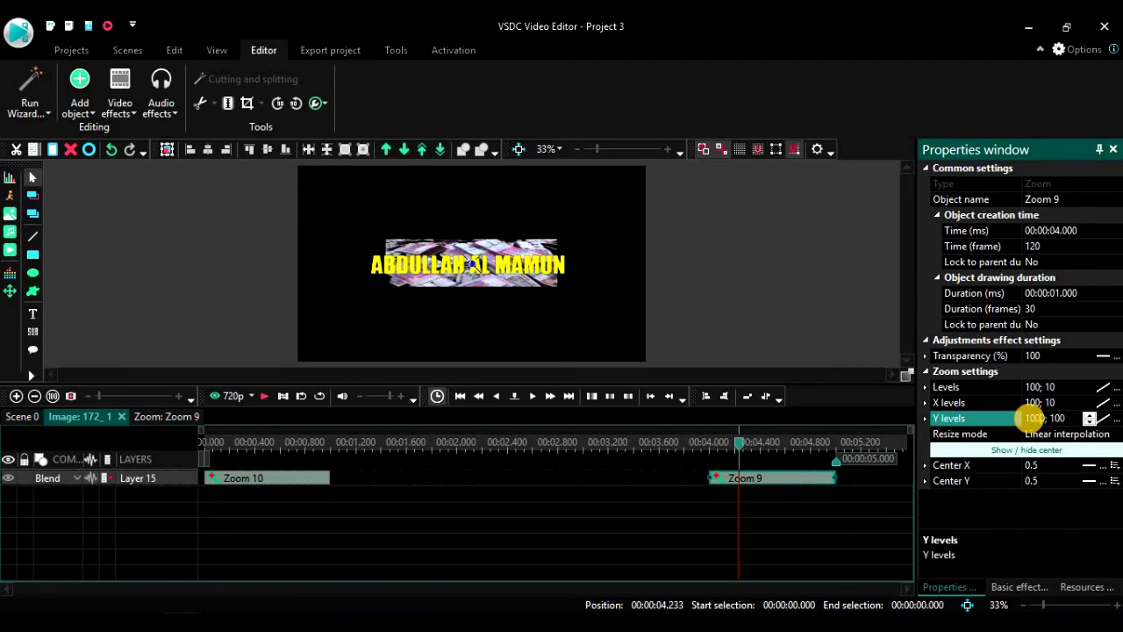
double_click(1050, 418)
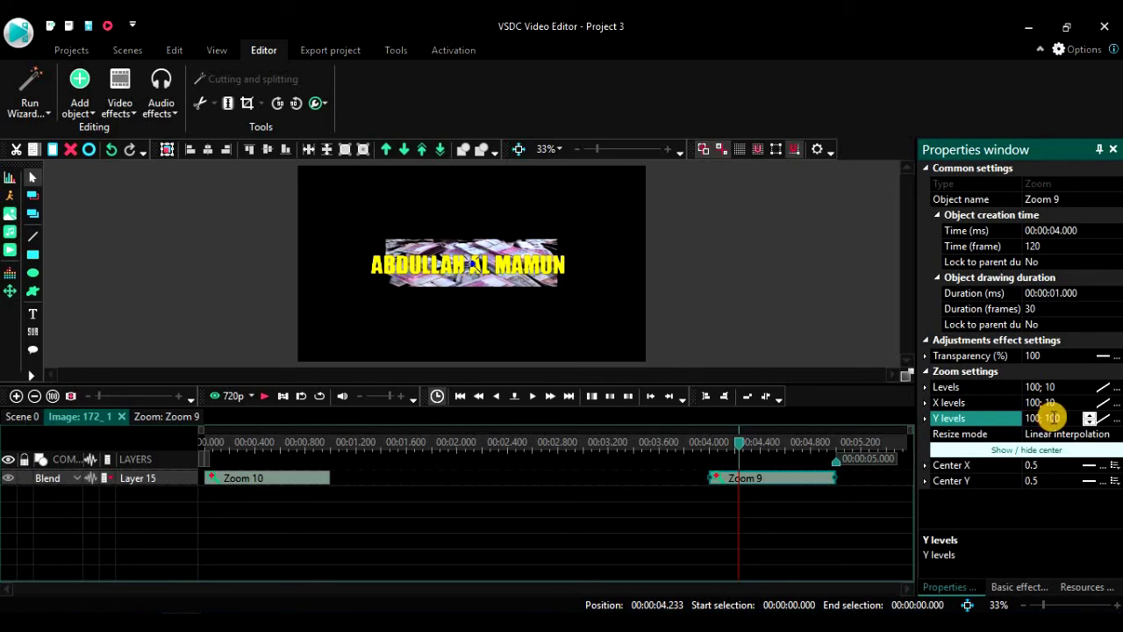
text(10)
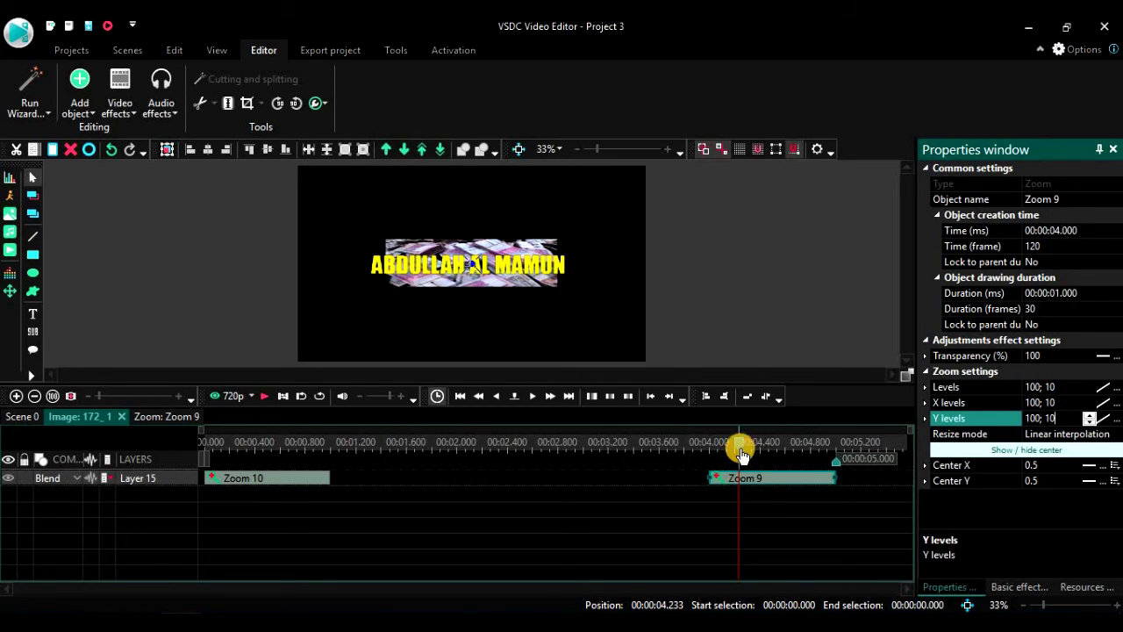
drag(740, 444, 175, 430)
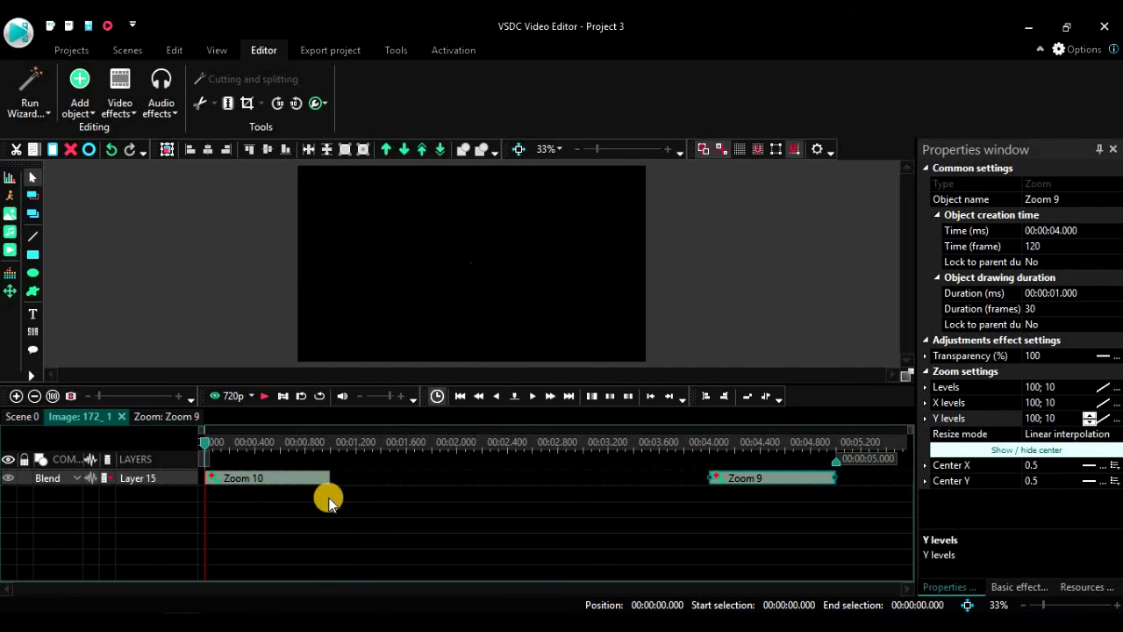
Delete the Text 4 layer from Scene 0 and replay the scene from the start
click(264, 396)
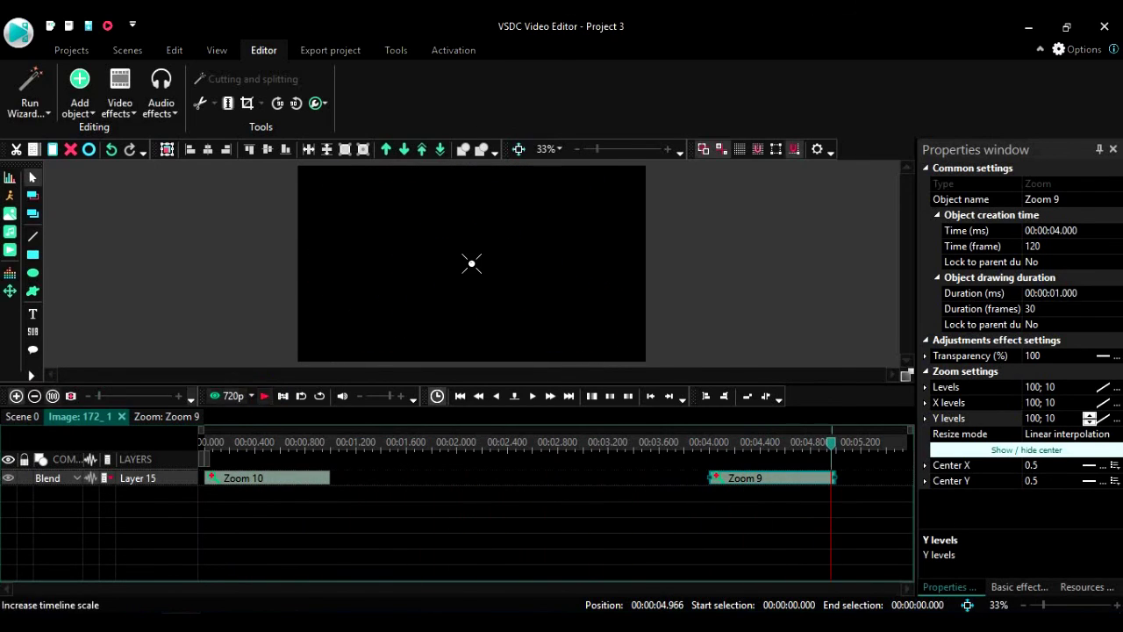
click(22, 416)
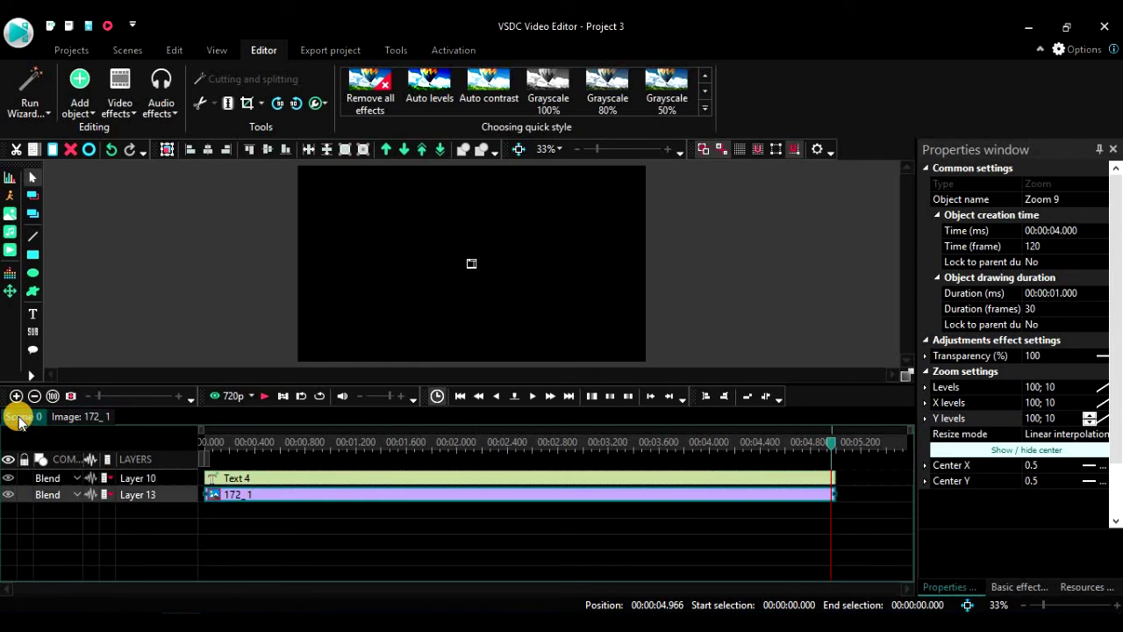
click(290, 481)
key(Delete)
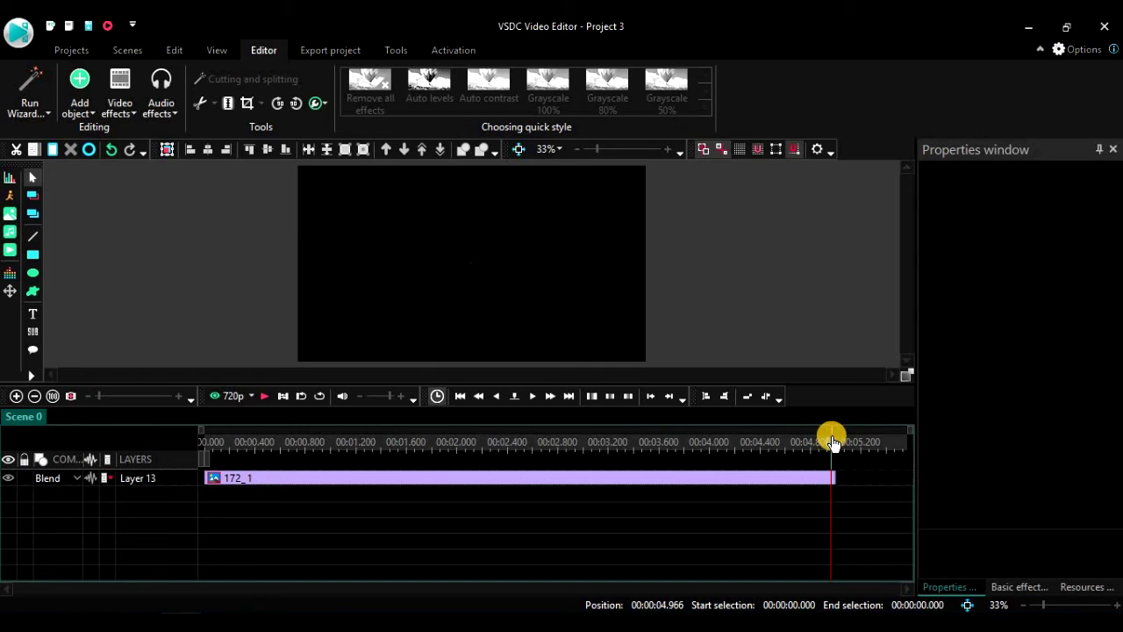
drag(832, 441, 112, 463)
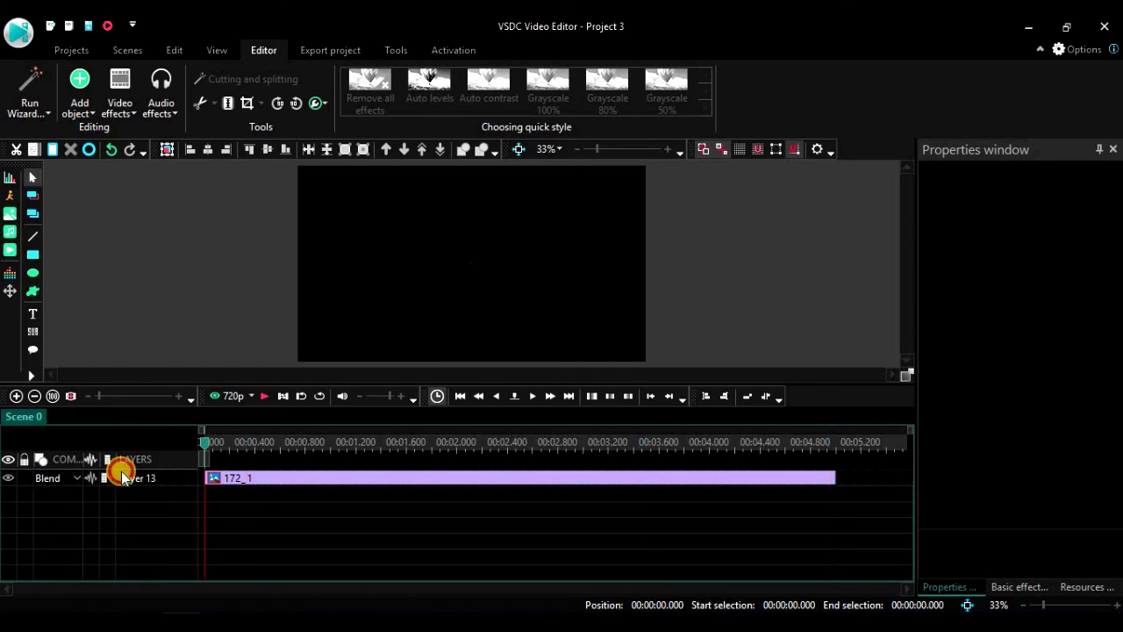
click(262, 396)
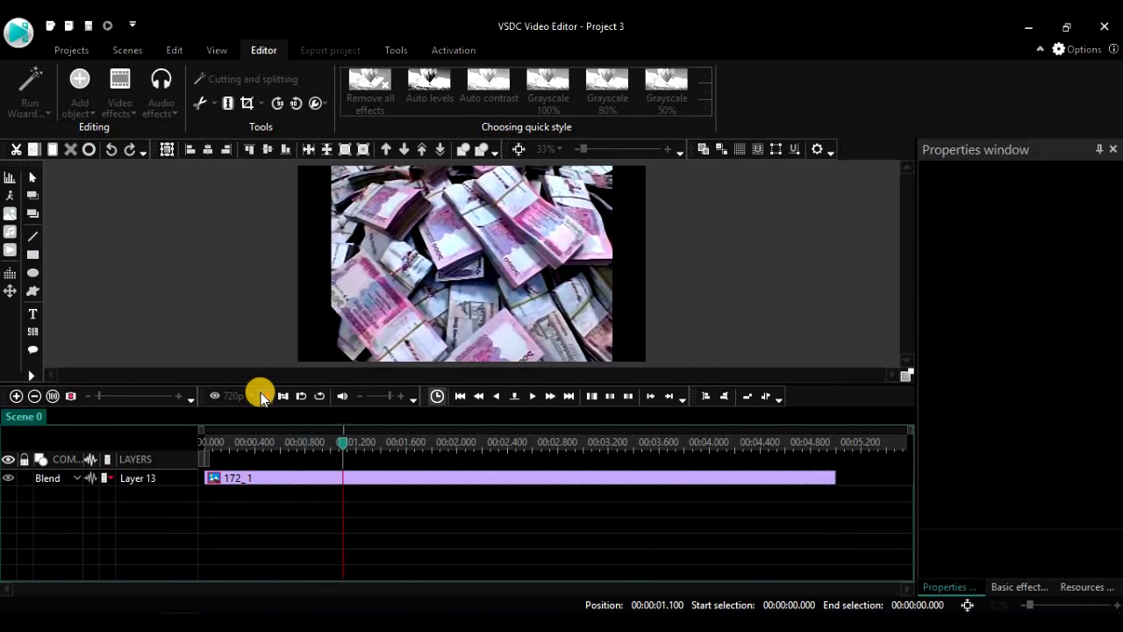